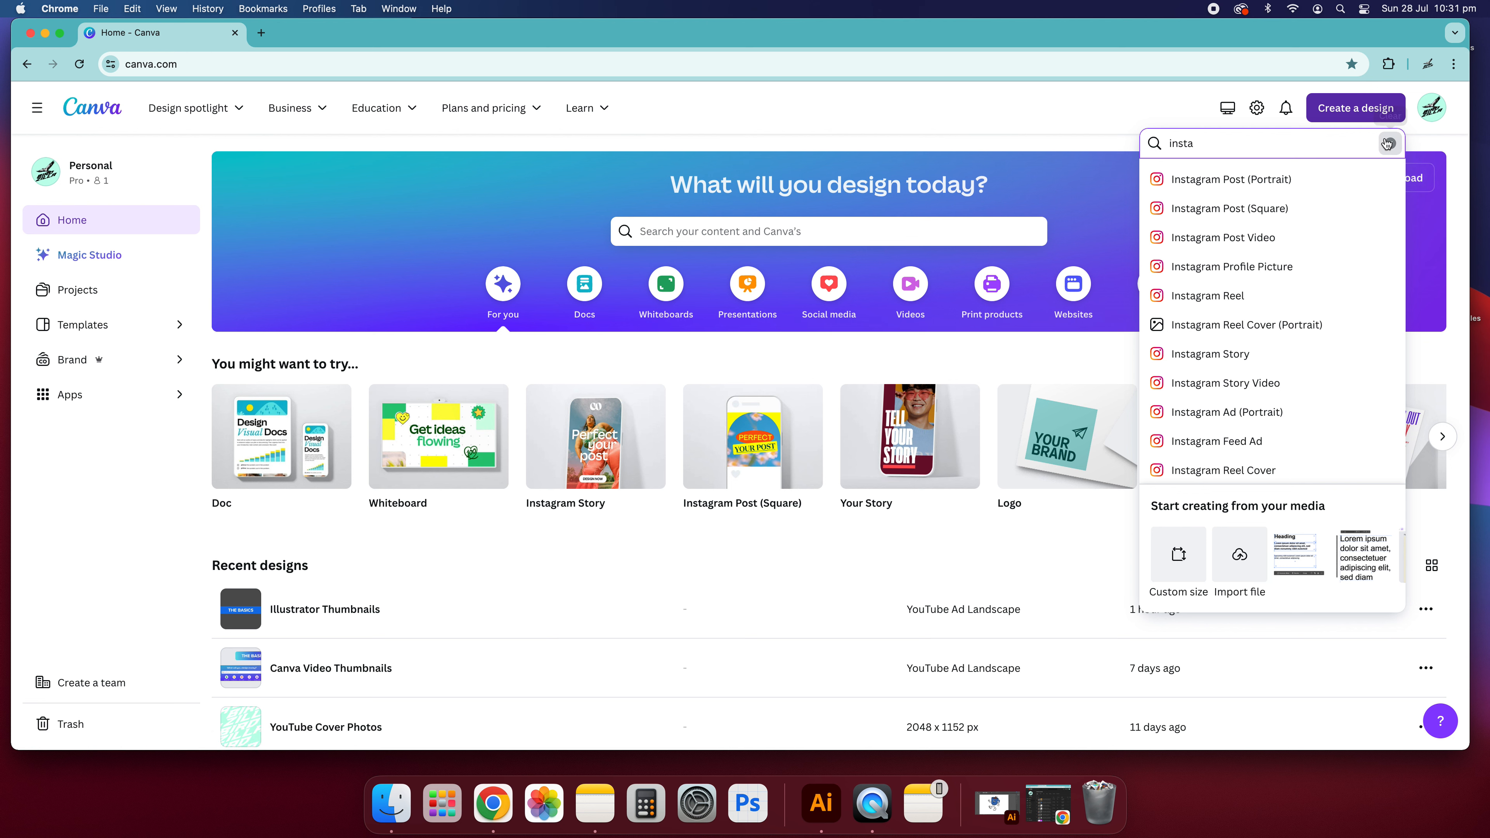
# - Browse the social media templates and open the Instagram Stories template collection
pyautogui.click(782, 109)
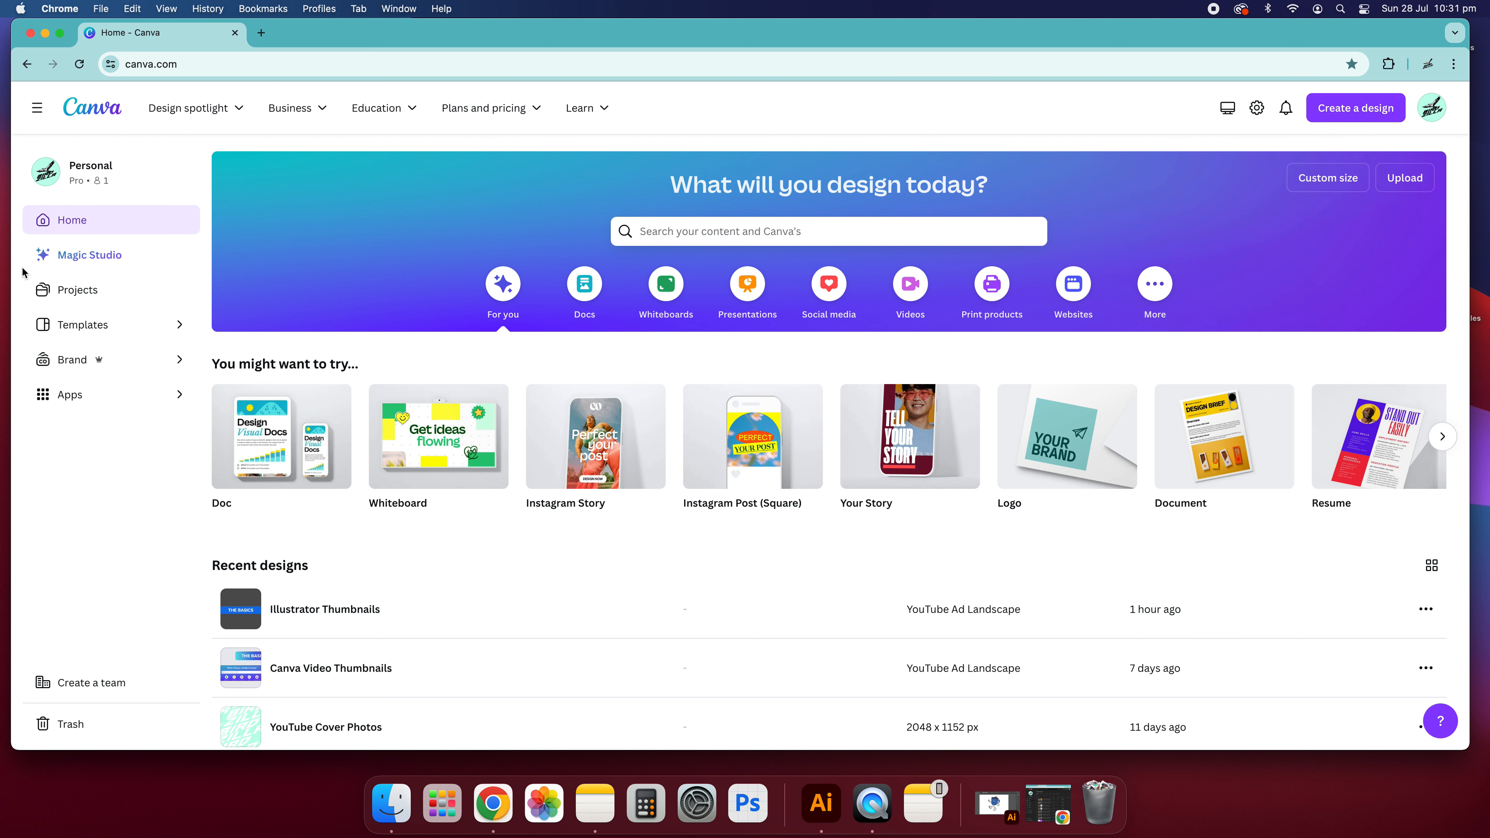
pyautogui.click(97, 324)
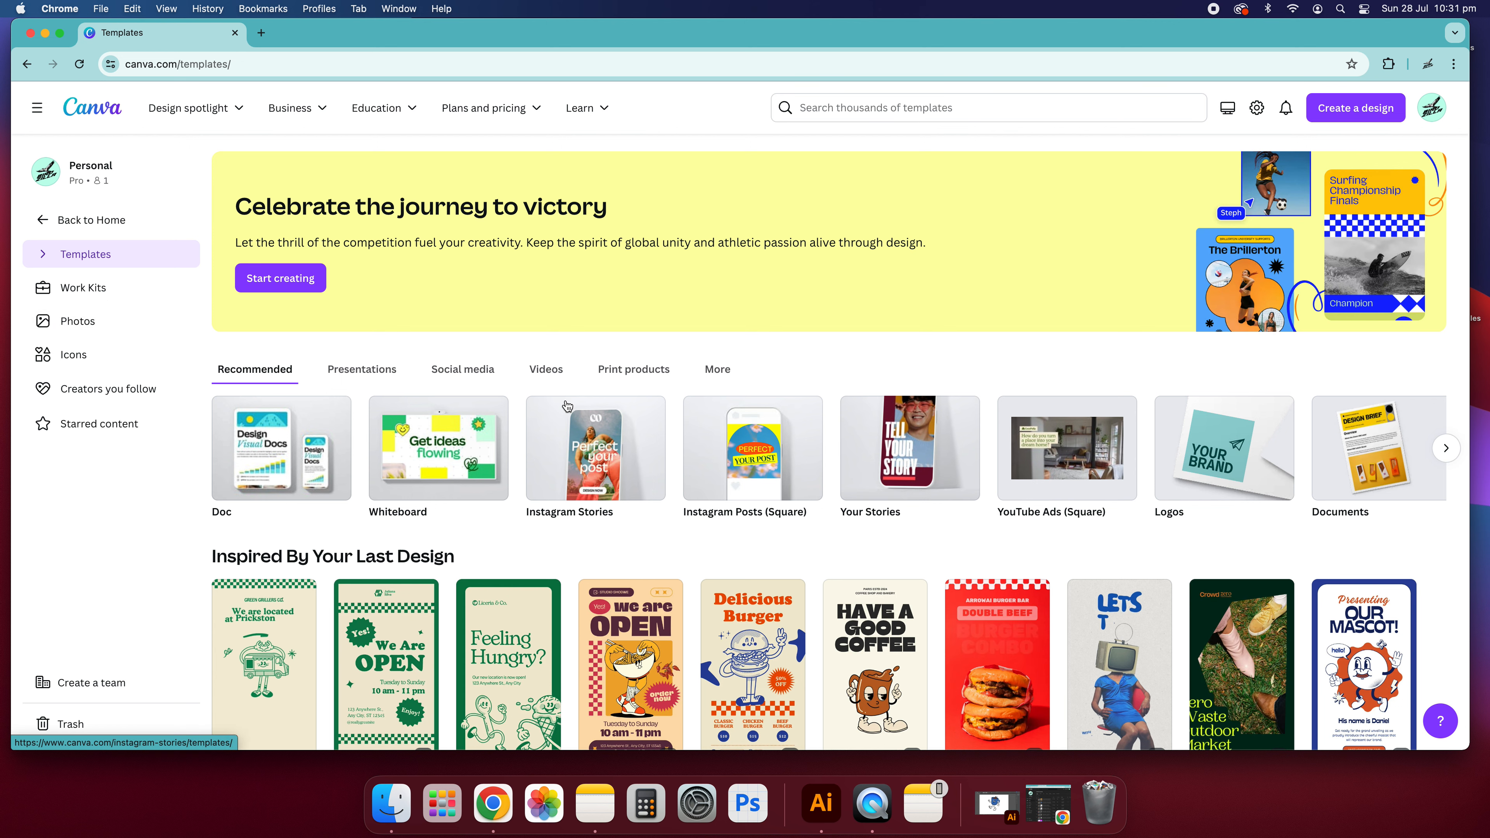
pyautogui.scroll(-5, 567, 405)
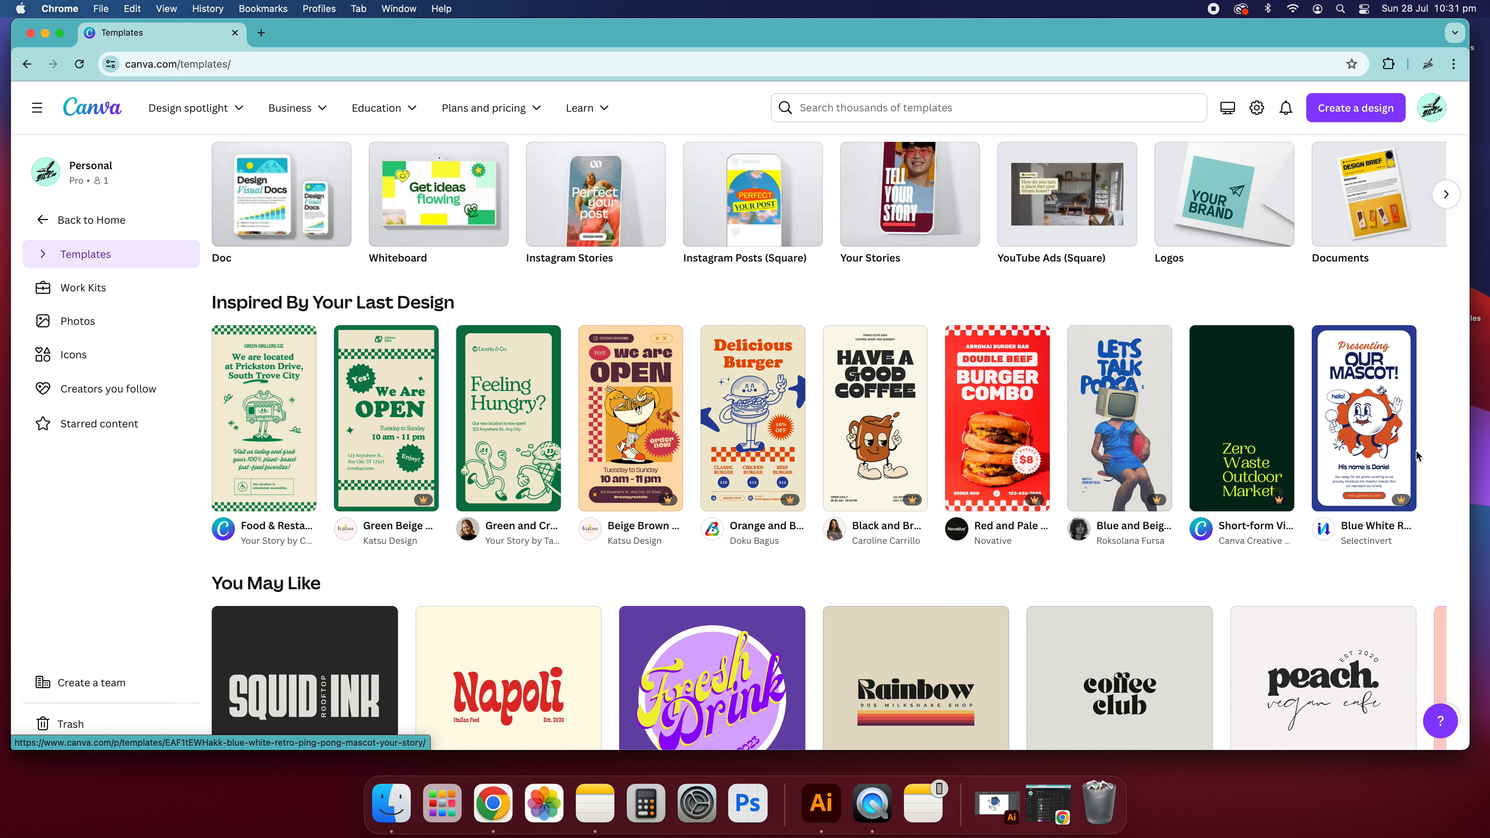
pyautogui.scroll(3, 523, 414)
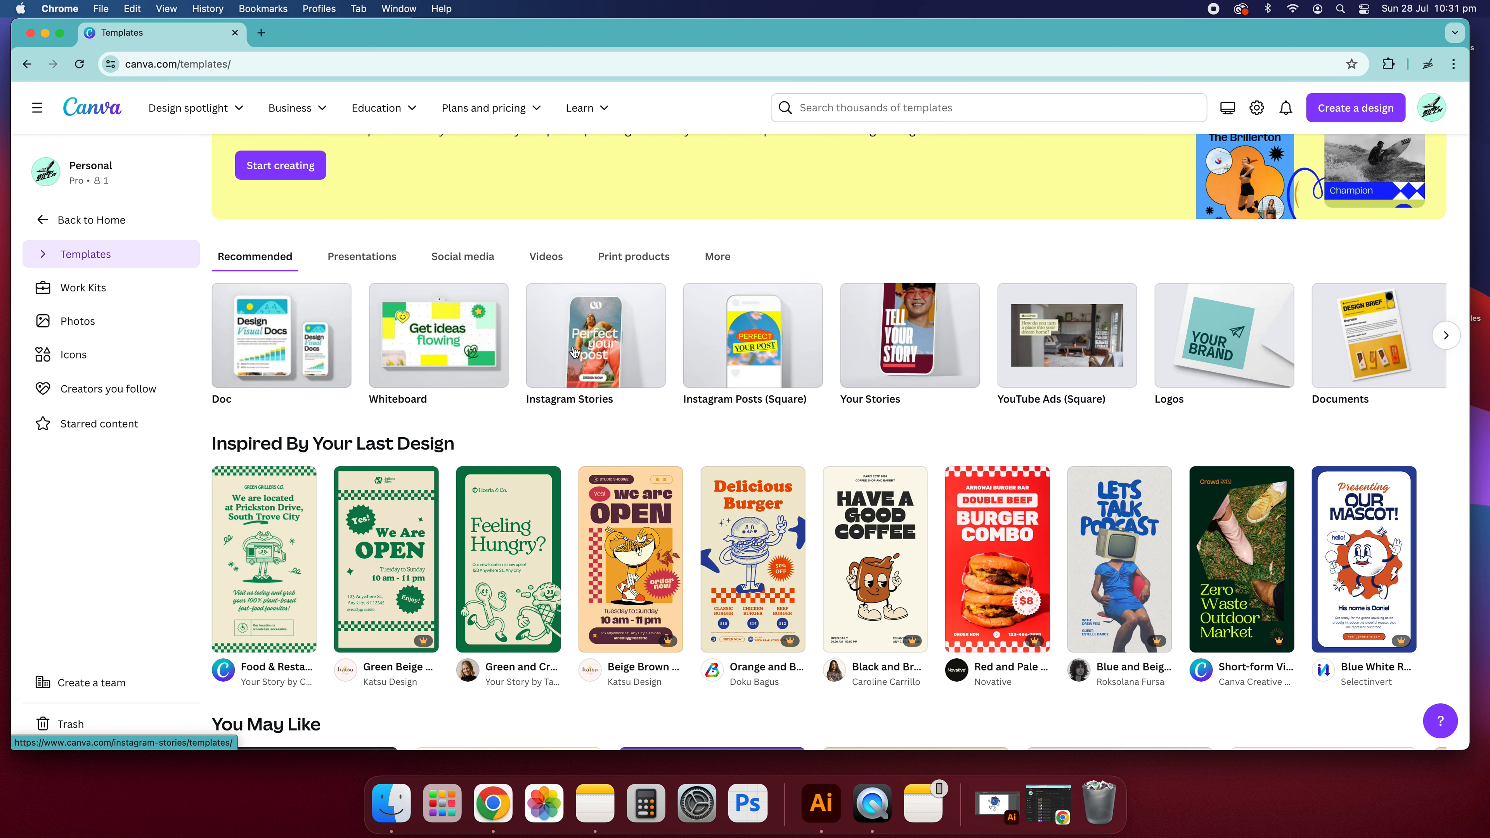
pyautogui.click(470, 255)
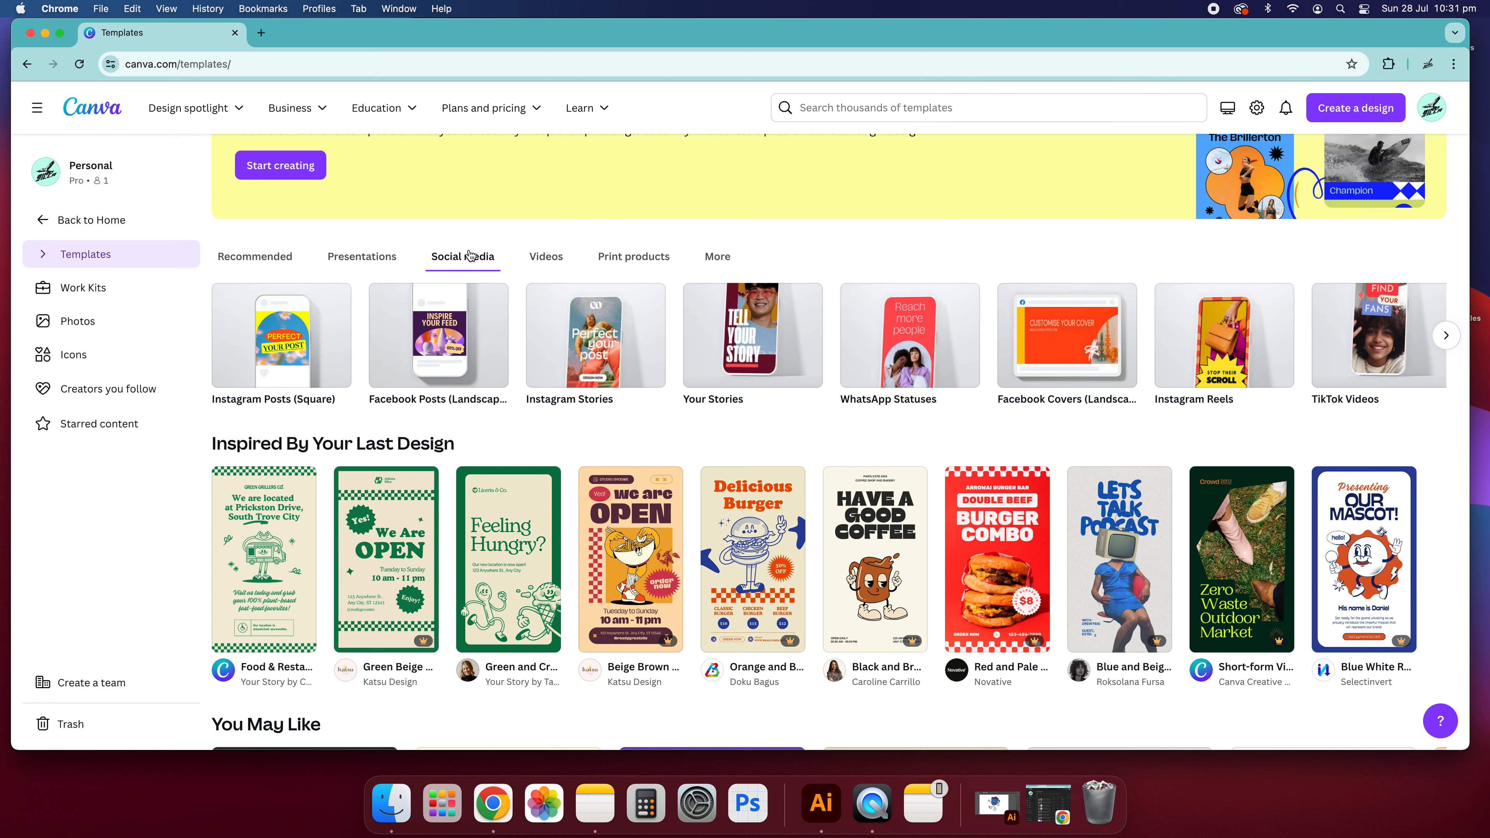
pyautogui.click(586, 352)
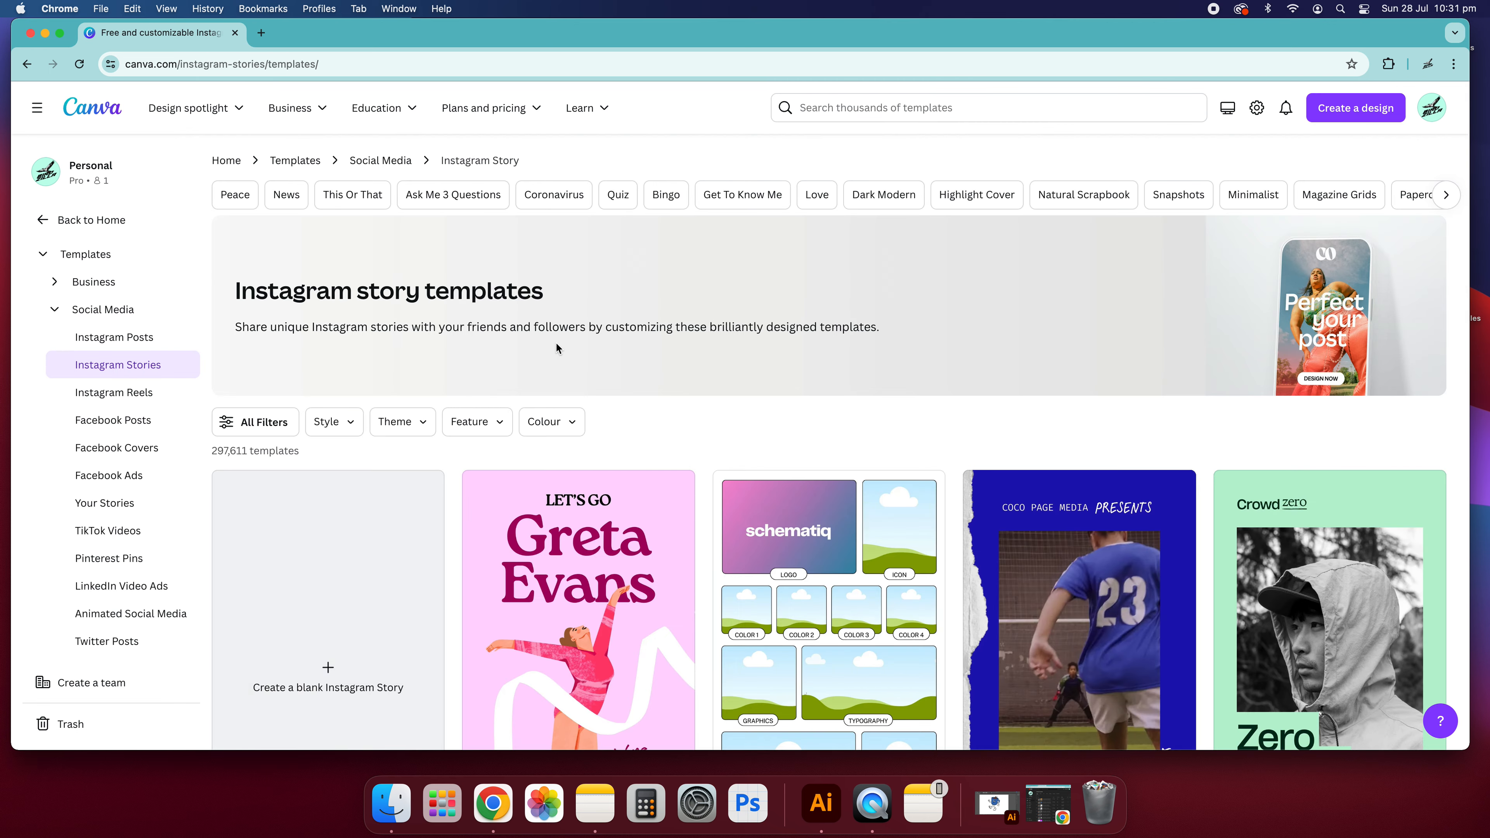
# - Find the cream and green Food & Restaurant Promo Instagram Story template and open its preview
pyautogui.scroll(-10, 542, 348)
pyautogui.scroll(-15, 541, 348)
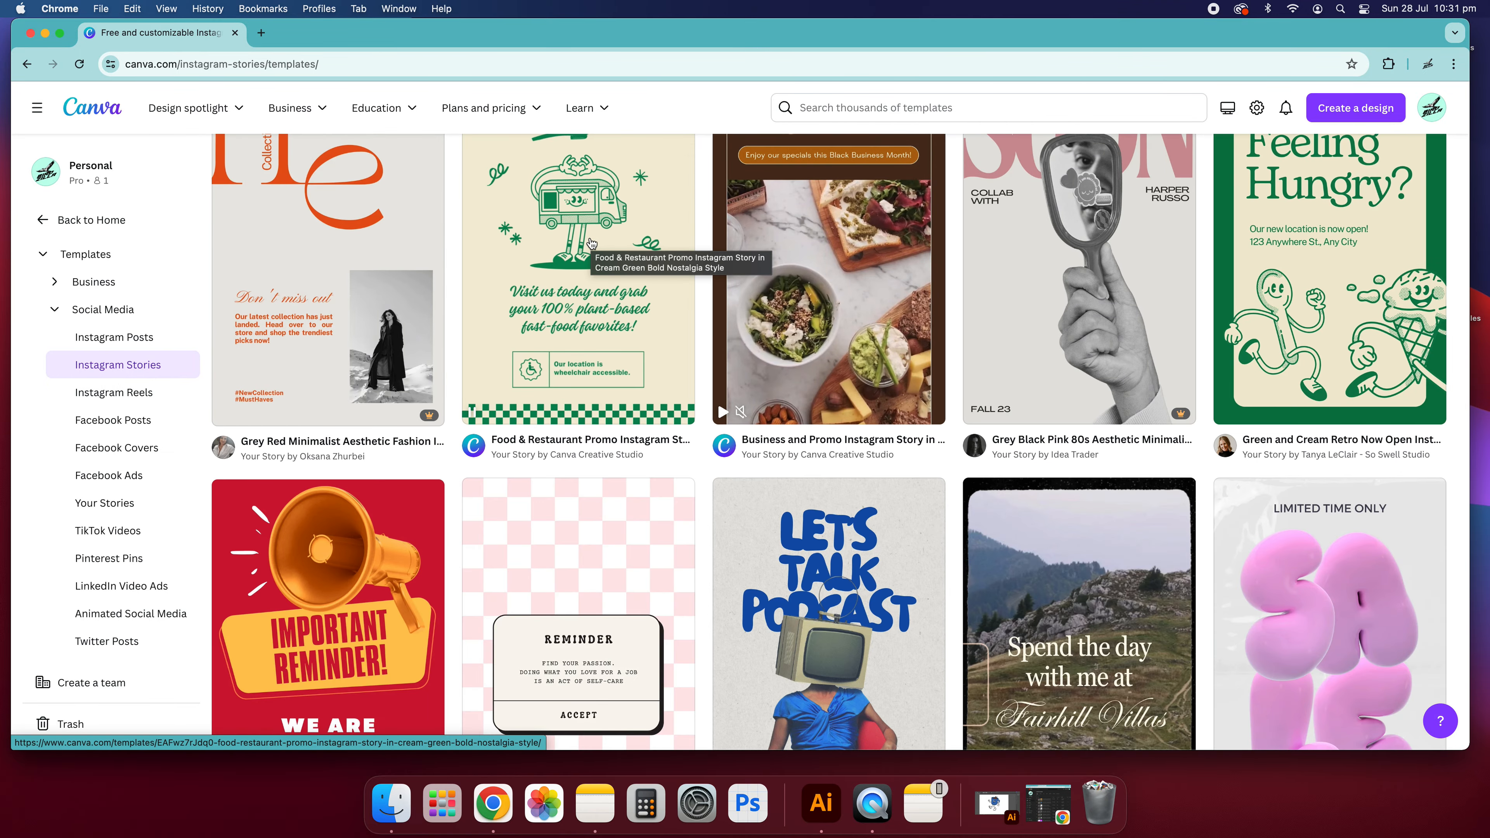
pyautogui.scroll(-5, 817, 452)
pyautogui.scroll(6, 735, 421)
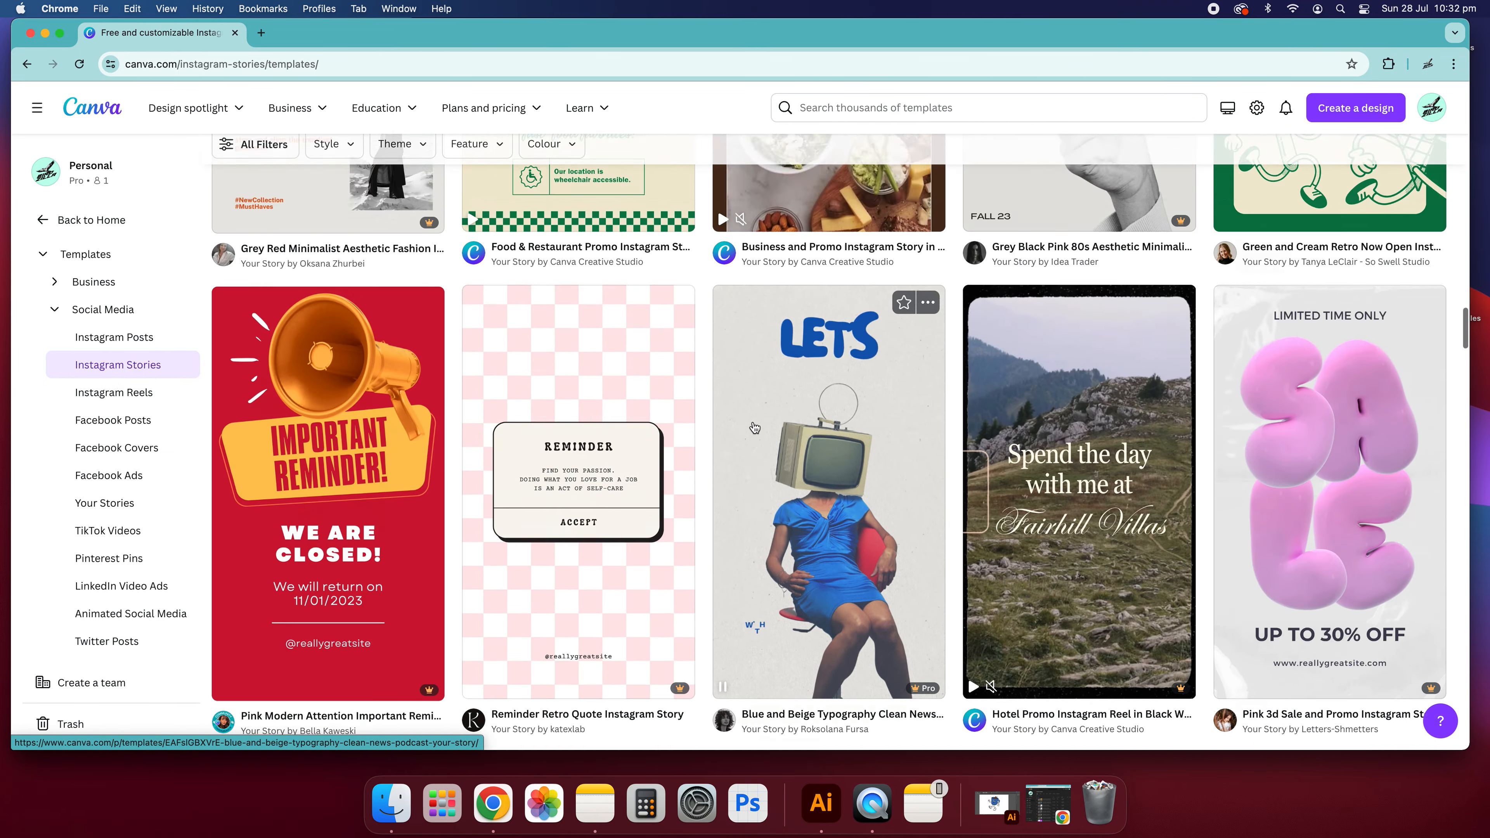
pyautogui.click(560, 403)
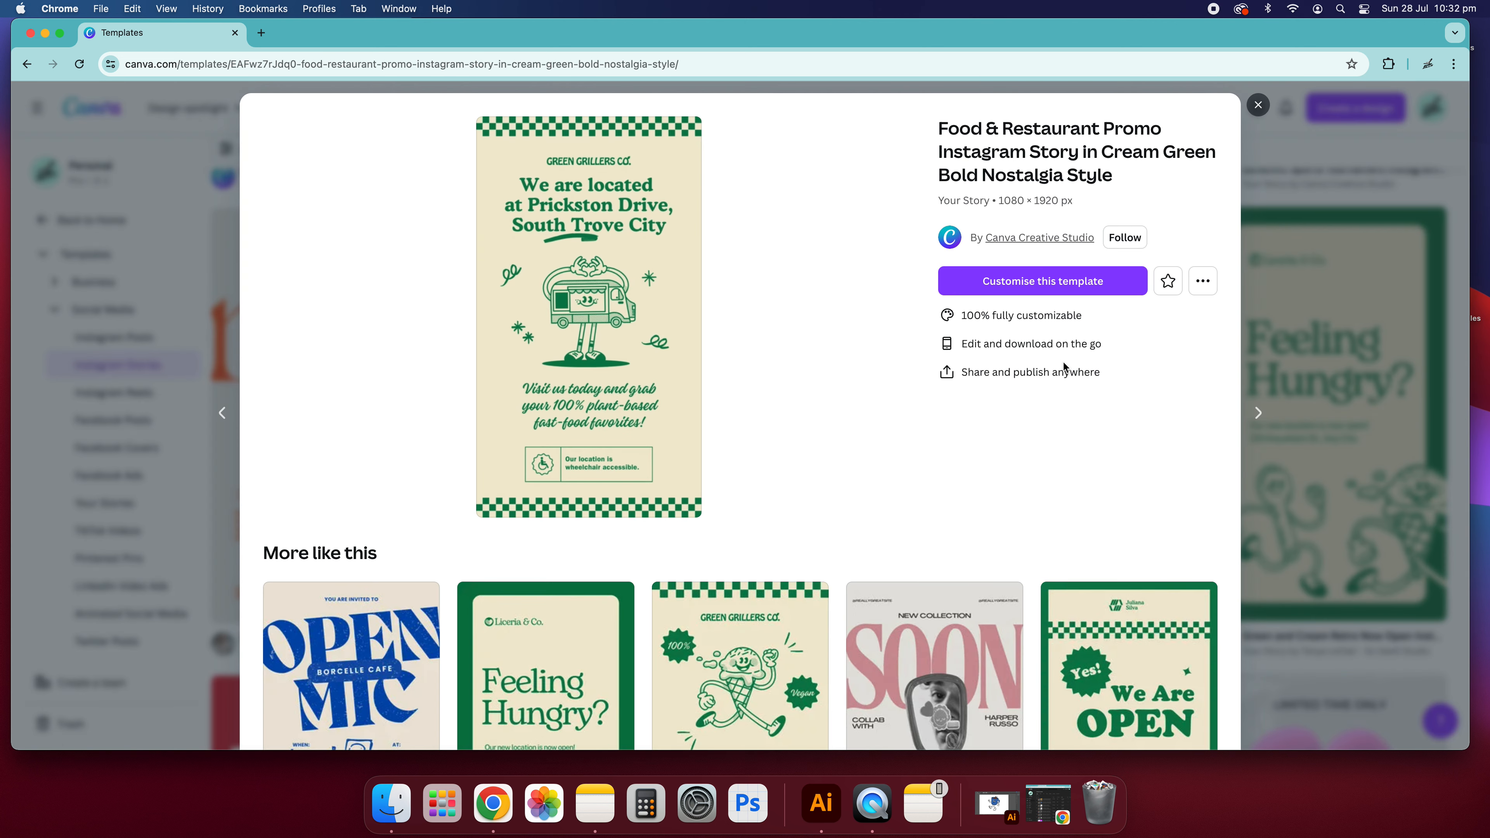
# - Check the similar templates and start customising the Food & Restaurant Promo template as a new design
pyautogui.click(1200, 287)
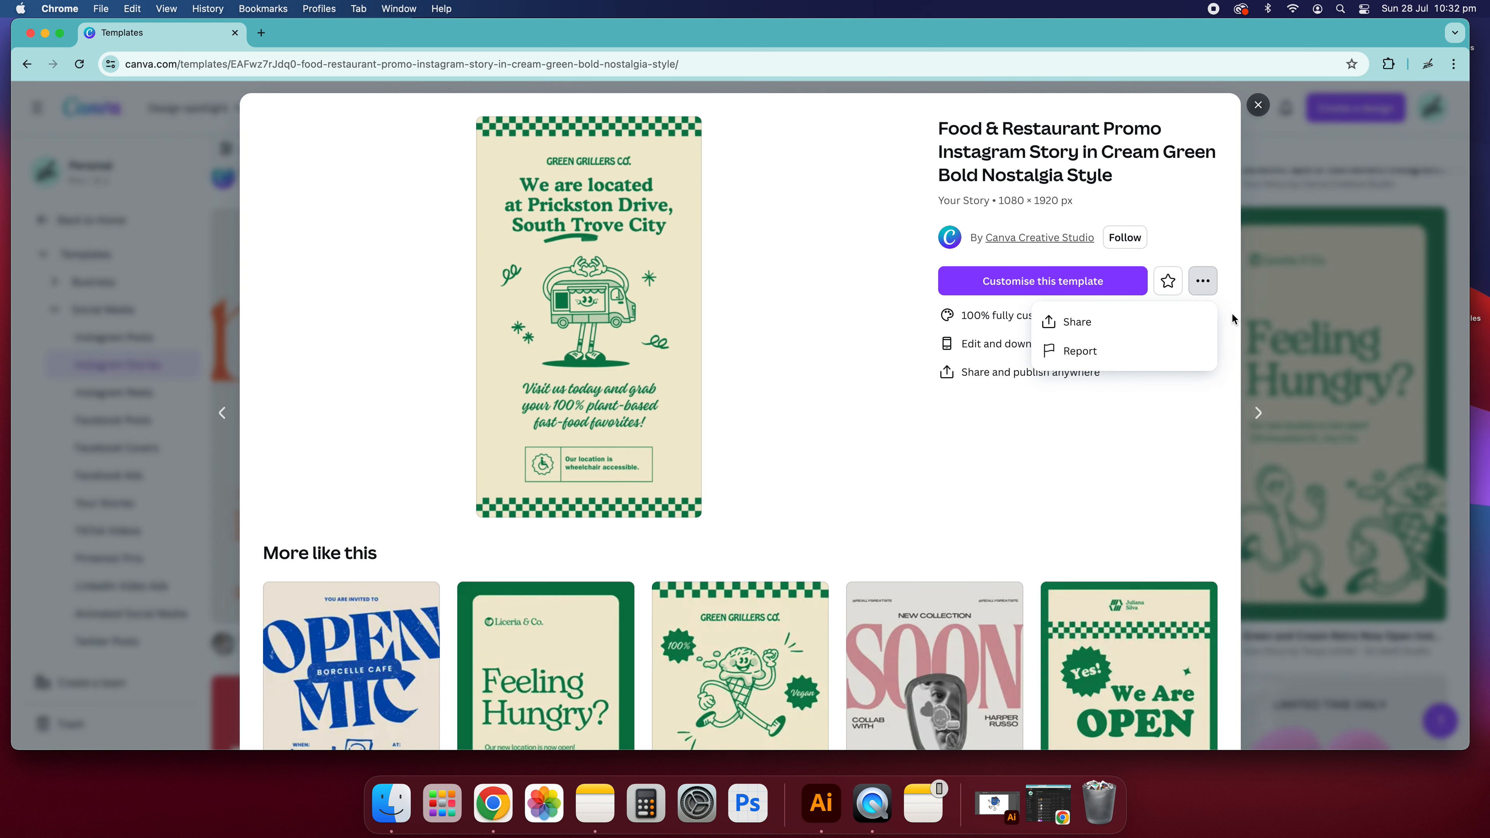
pyautogui.click(959, 419)
pyautogui.scroll(-5, 977, 382)
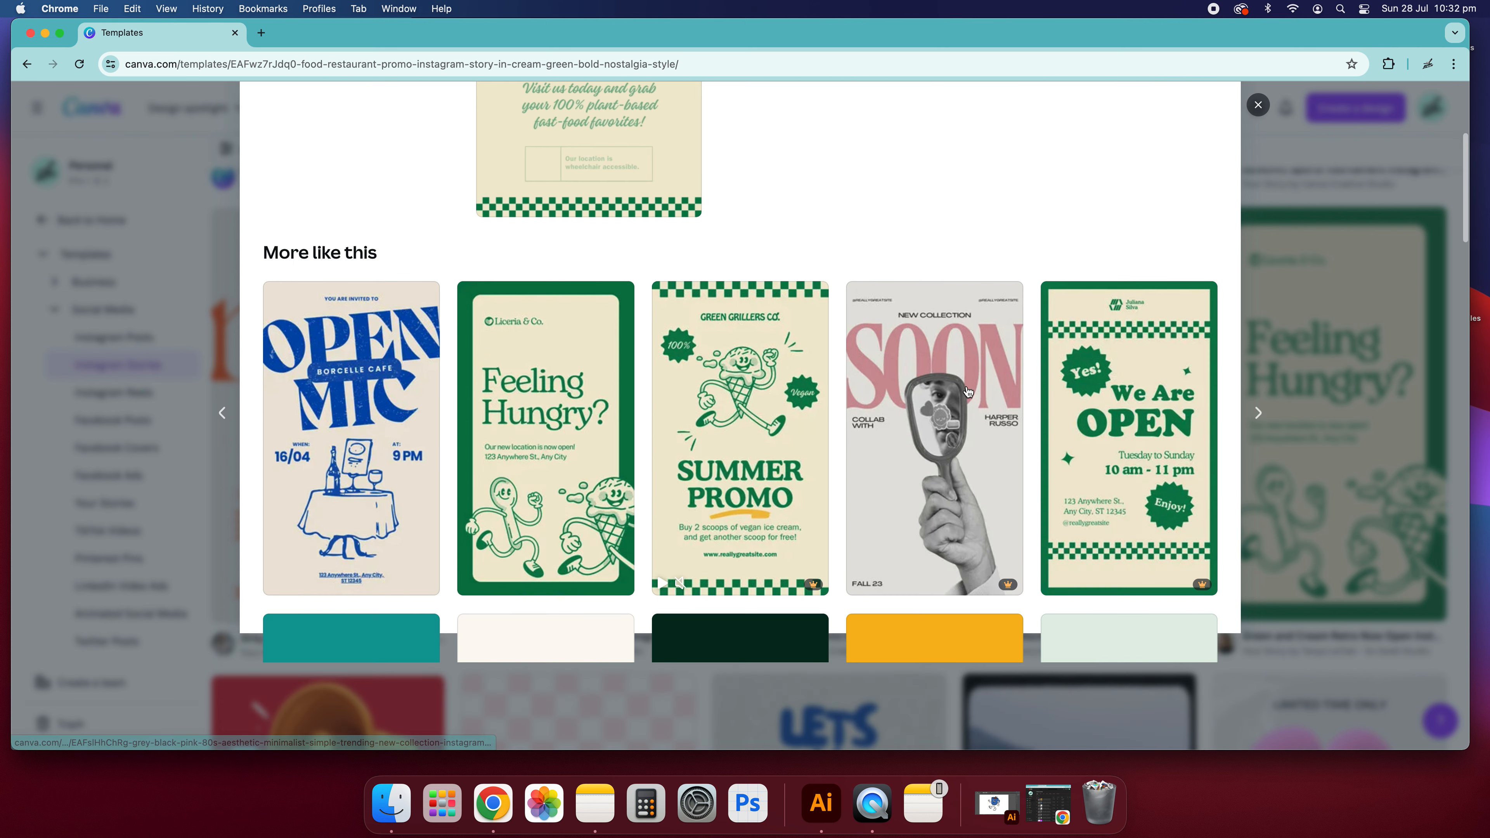
pyautogui.scroll(5, 828, 343)
pyautogui.click(1032, 261)
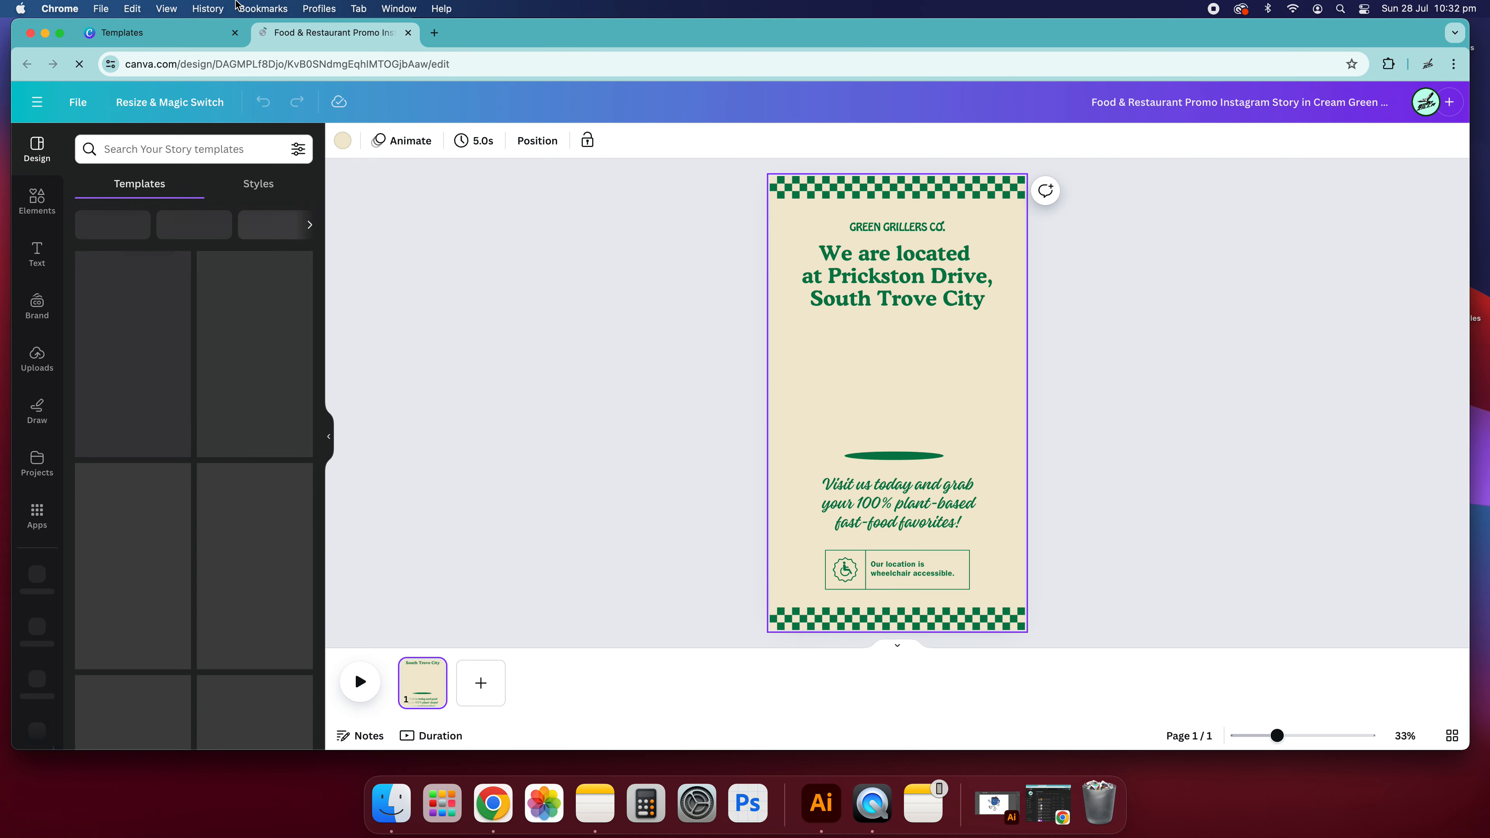
pyautogui.click(1371, 486)
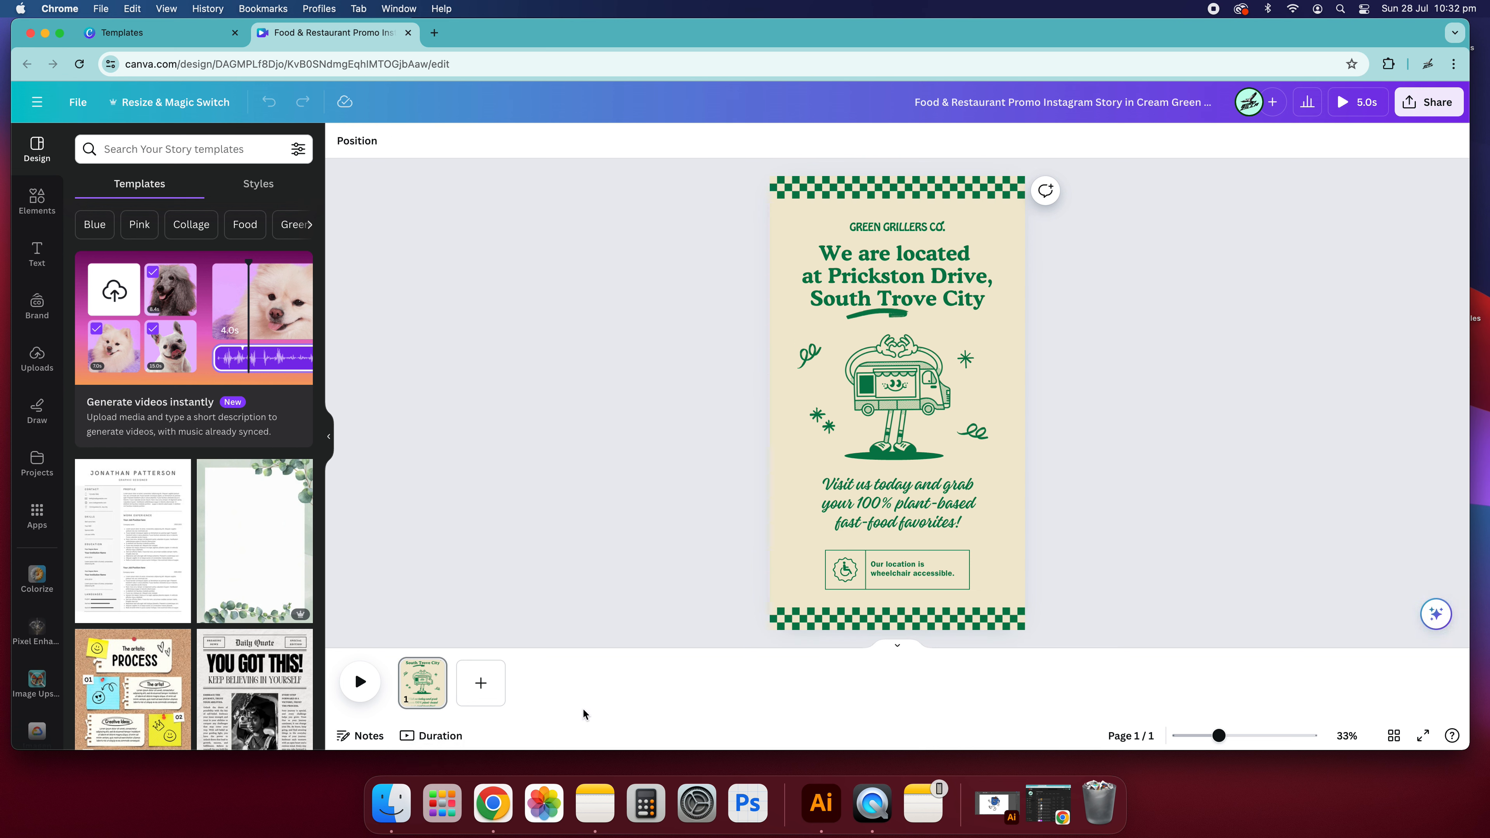
# - Show the page durations in the timeline and set the page timing to 6.0 seconds
pyautogui.click(438, 735)
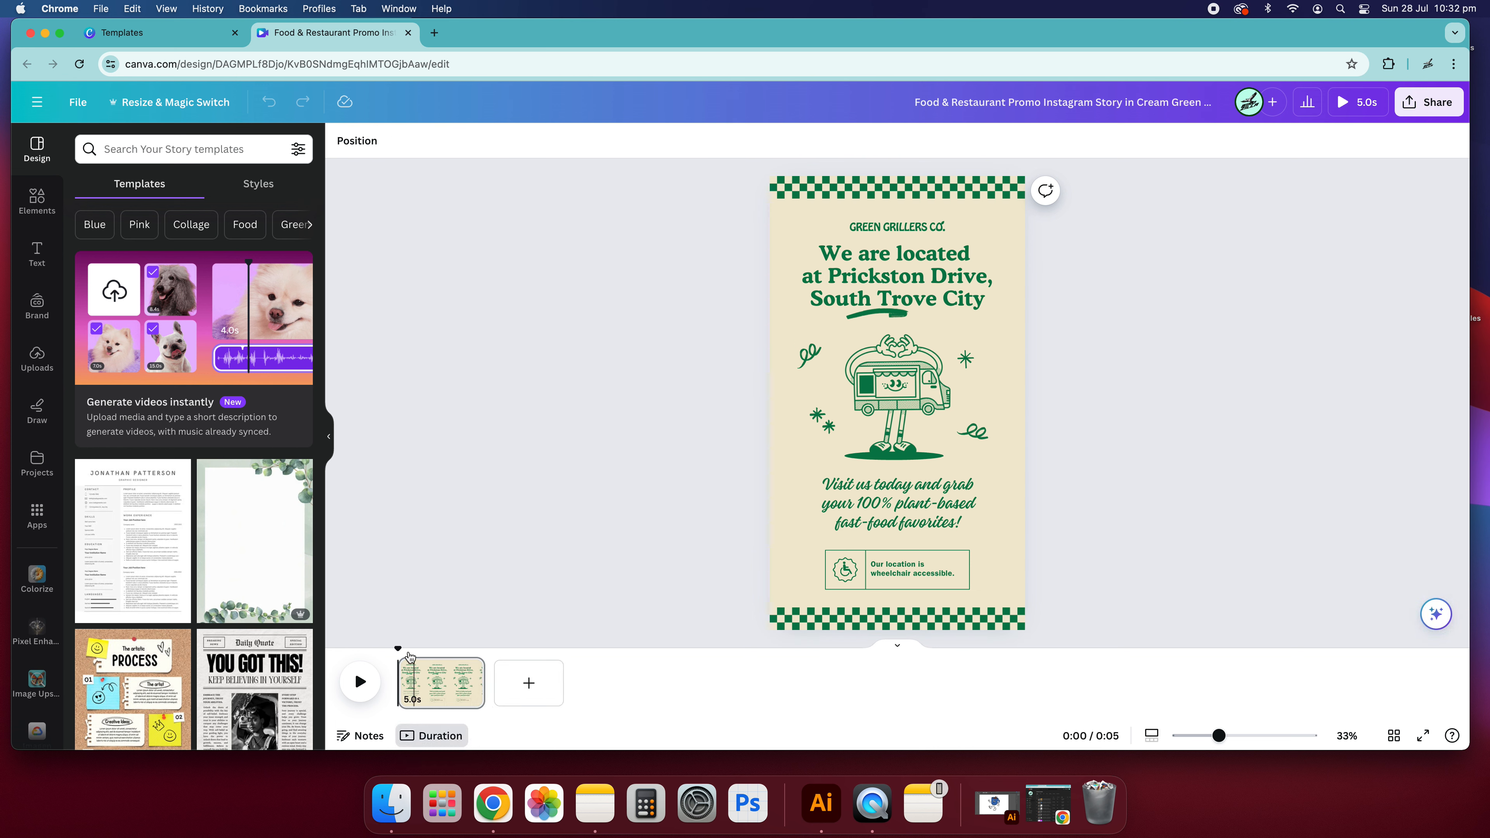
pyautogui.click(778, 214)
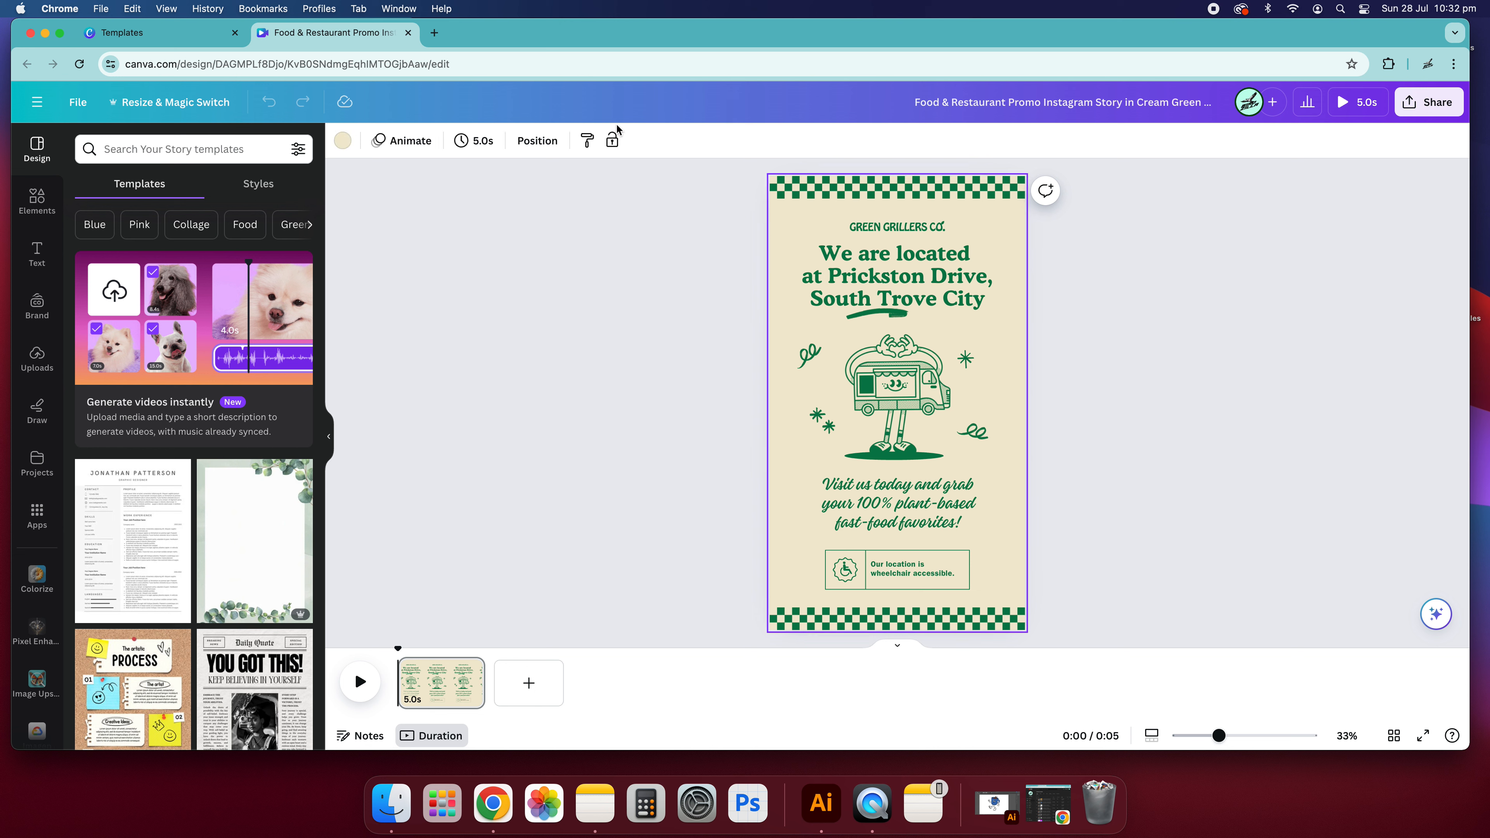
pyautogui.click(478, 141)
pyautogui.moveTo(529, 221); pyautogui.dragTo(486, 216)
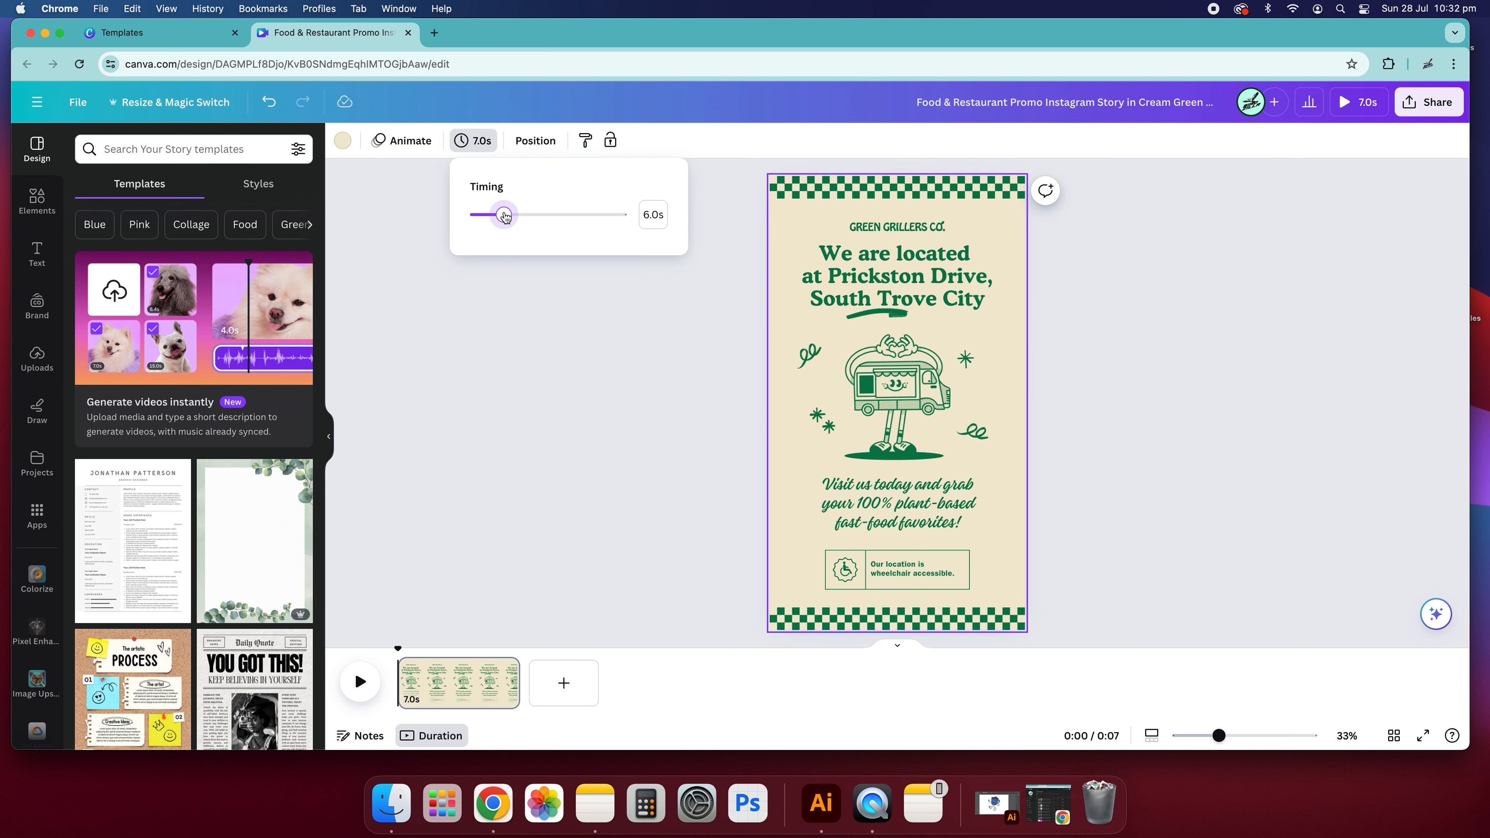
pyautogui.click(599, 403)
pyautogui.click(492, 333)
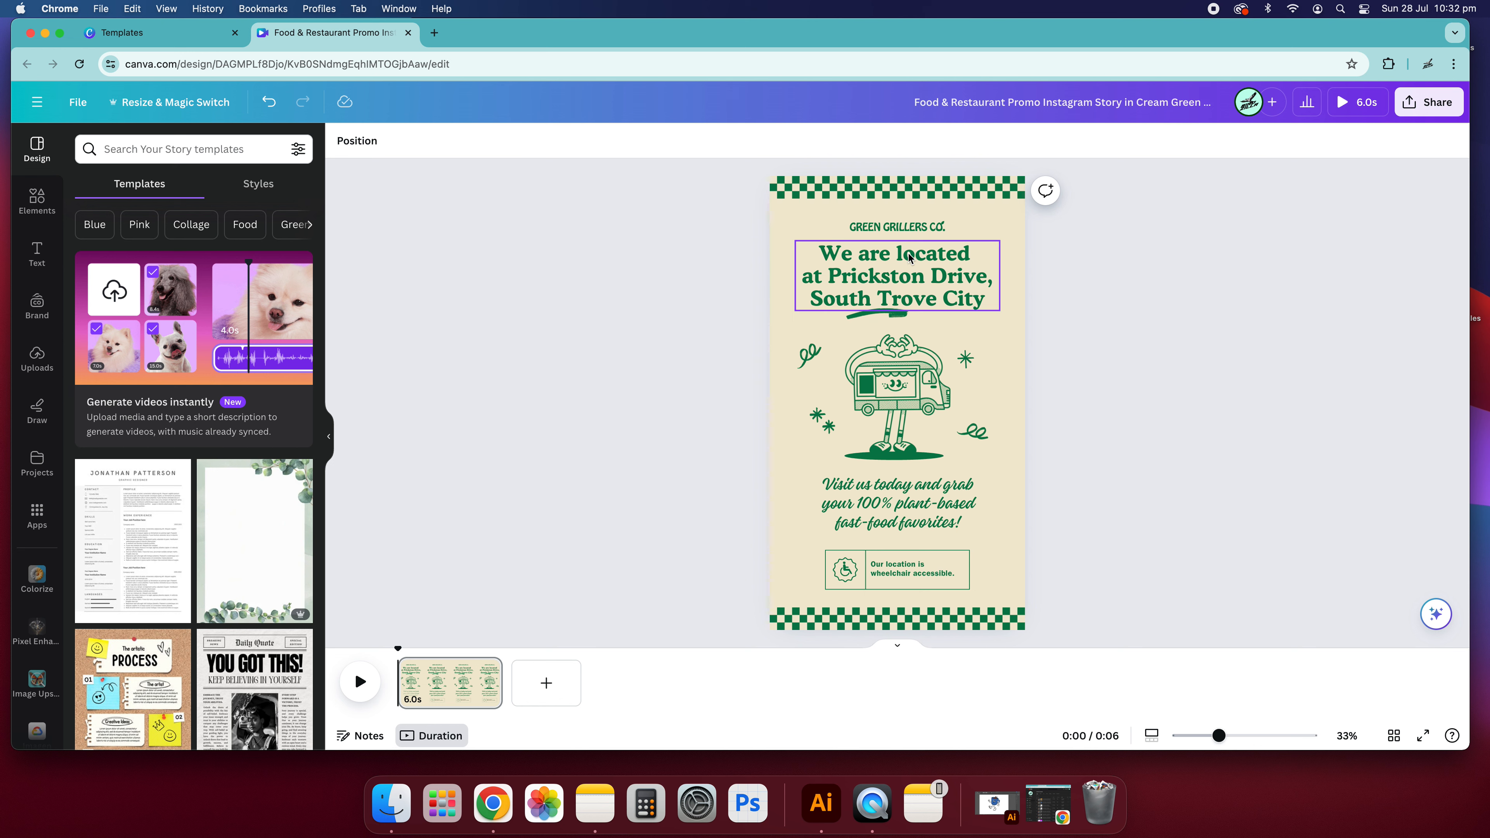
# - Try moving the heading, food truck, accessibility note and upper checkered border to other places on the page
pyautogui.moveTo(1078, 571); pyautogui.dragTo(750, 225)
pyautogui.click(1010, 349)
pyautogui.moveTo(858, 270); pyautogui.dragTo(893, 220)
pyautogui.moveTo(900, 387); pyautogui.dragTo(878, 546)
pyautogui.moveTo(870, 575); pyautogui.dragTo(797, 579)
pyautogui.moveTo(849, 194); pyautogui.dragTo(839, 265)
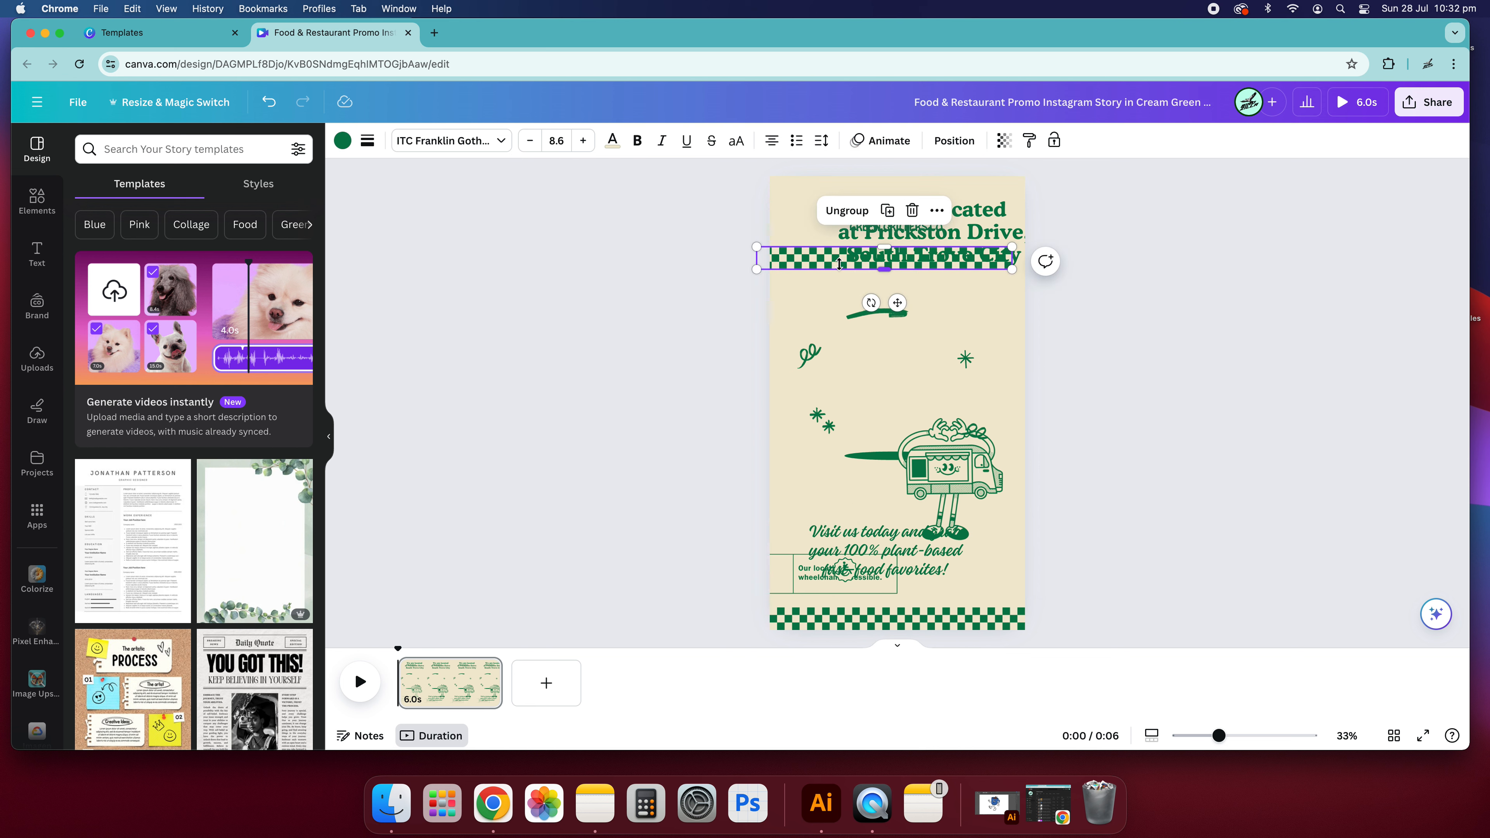
# - Undo all the element moves so the template's original layout is restored
pyautogui.press('super+z')
pyautogui.press('super+z')
pyautogui.press('super+z')
pyautogui.press('super+z')
pyautogui.press('super+z')
pyautogui.press('super+z')
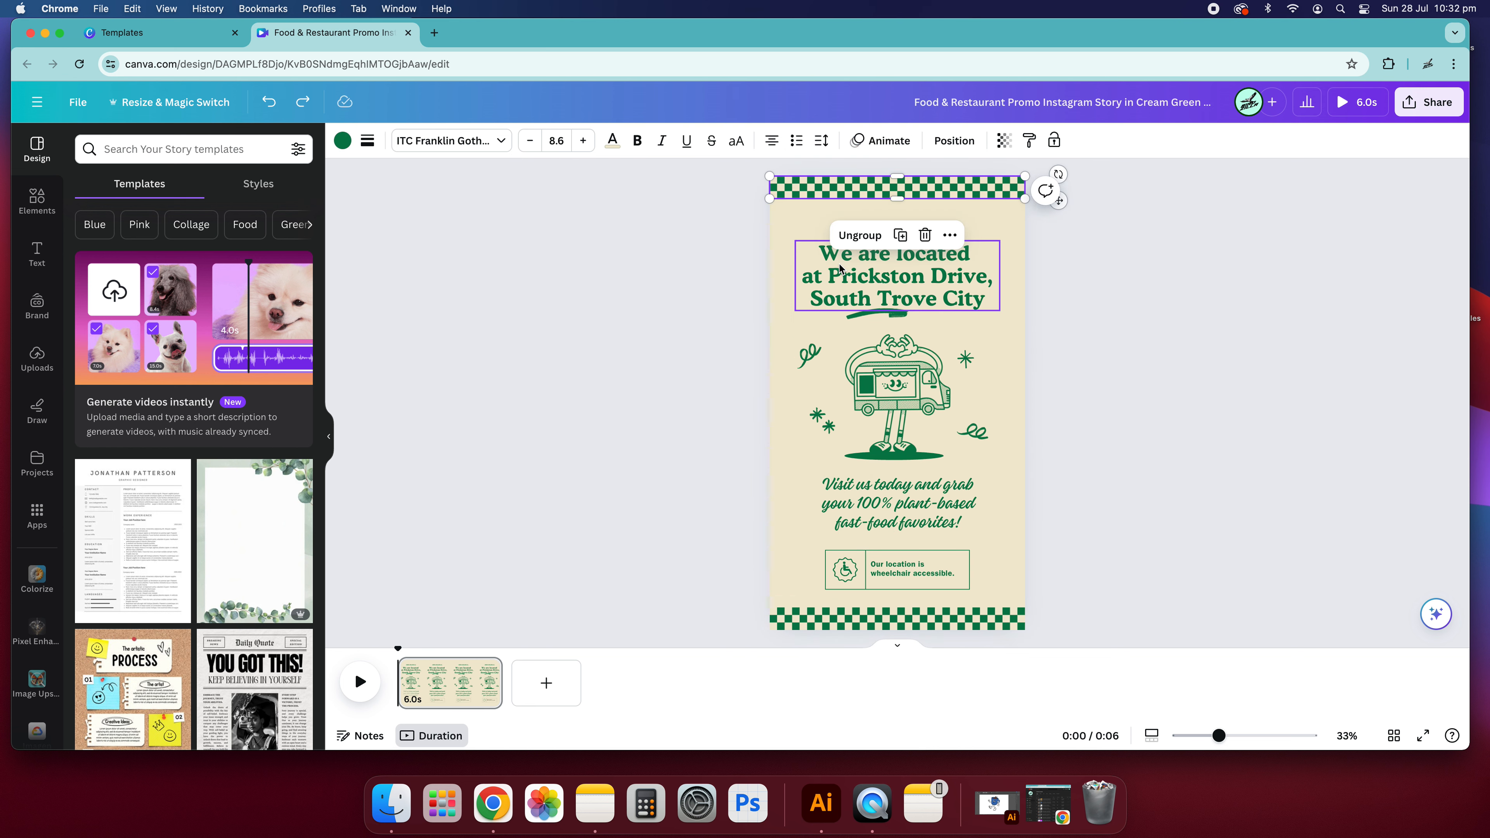
pyautogui.press('super+z')
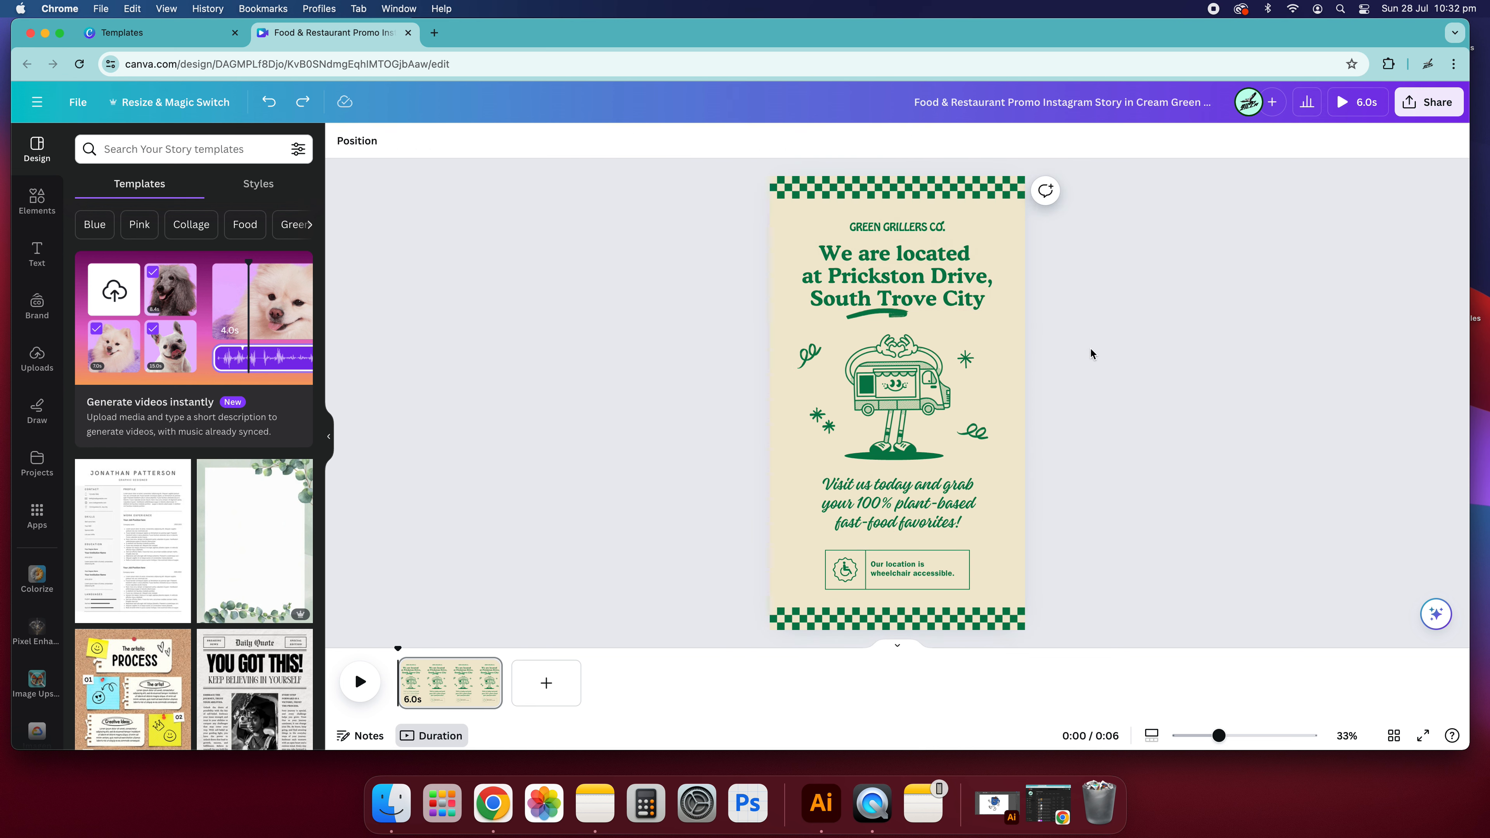
# - Look through the element animations and apply the Rise animation to the upper checkered border
pyautogui.click(838, 266)
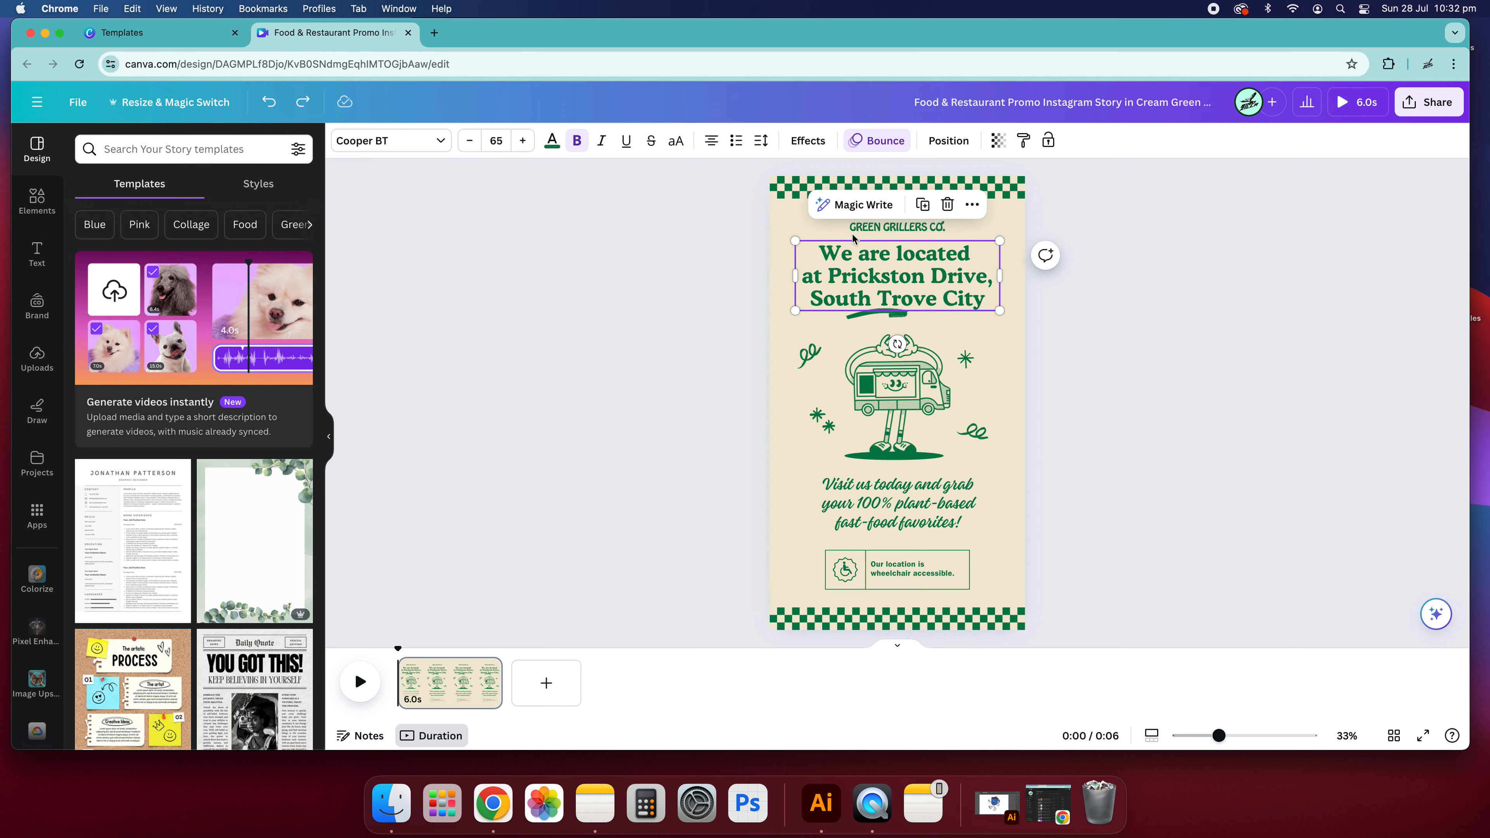
pyautogui.click(855, 235)
pyautogui.click(778, 195)
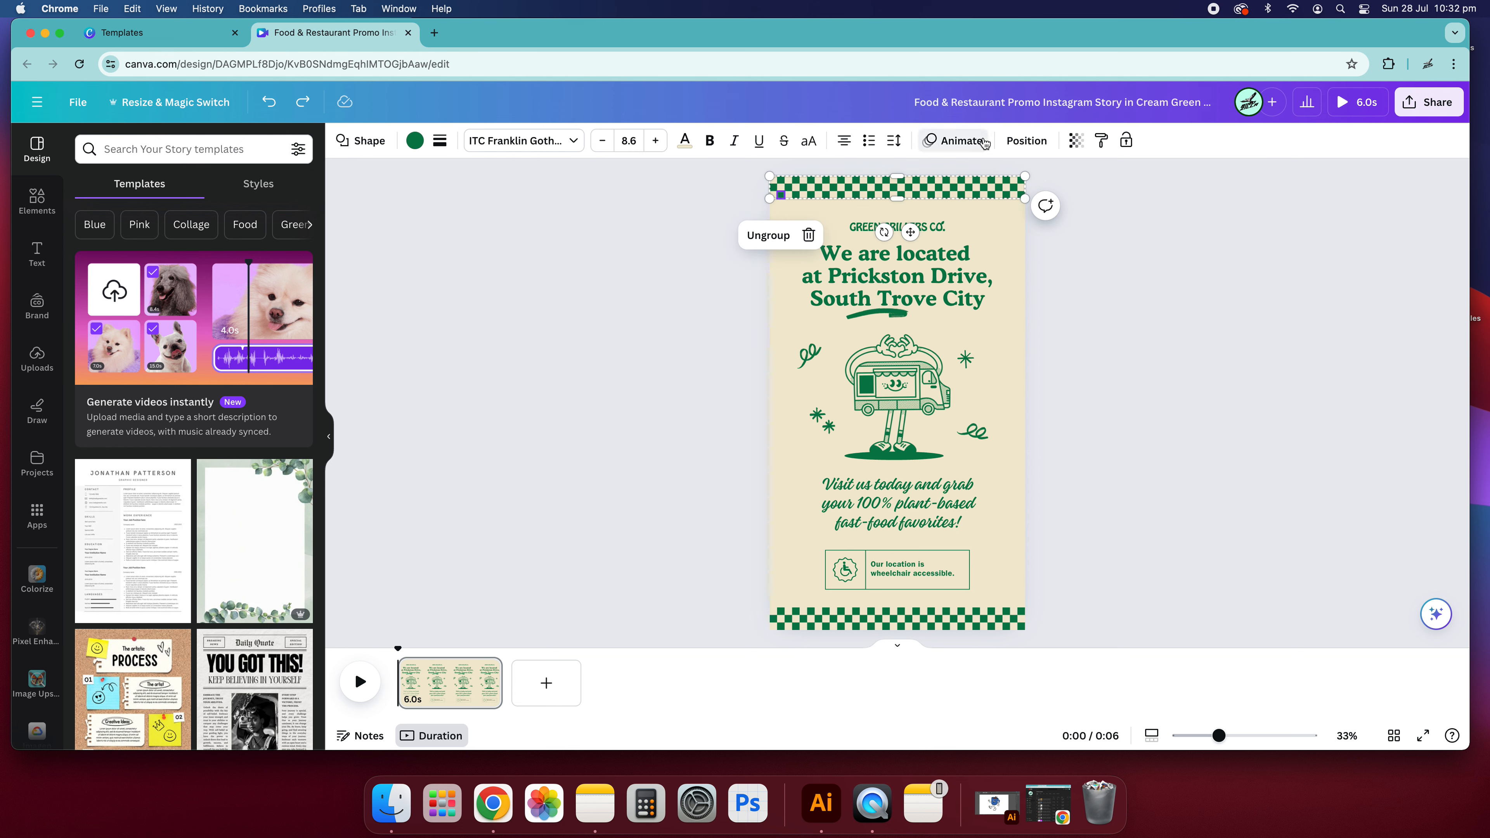
pyautogui.click(953, 140)
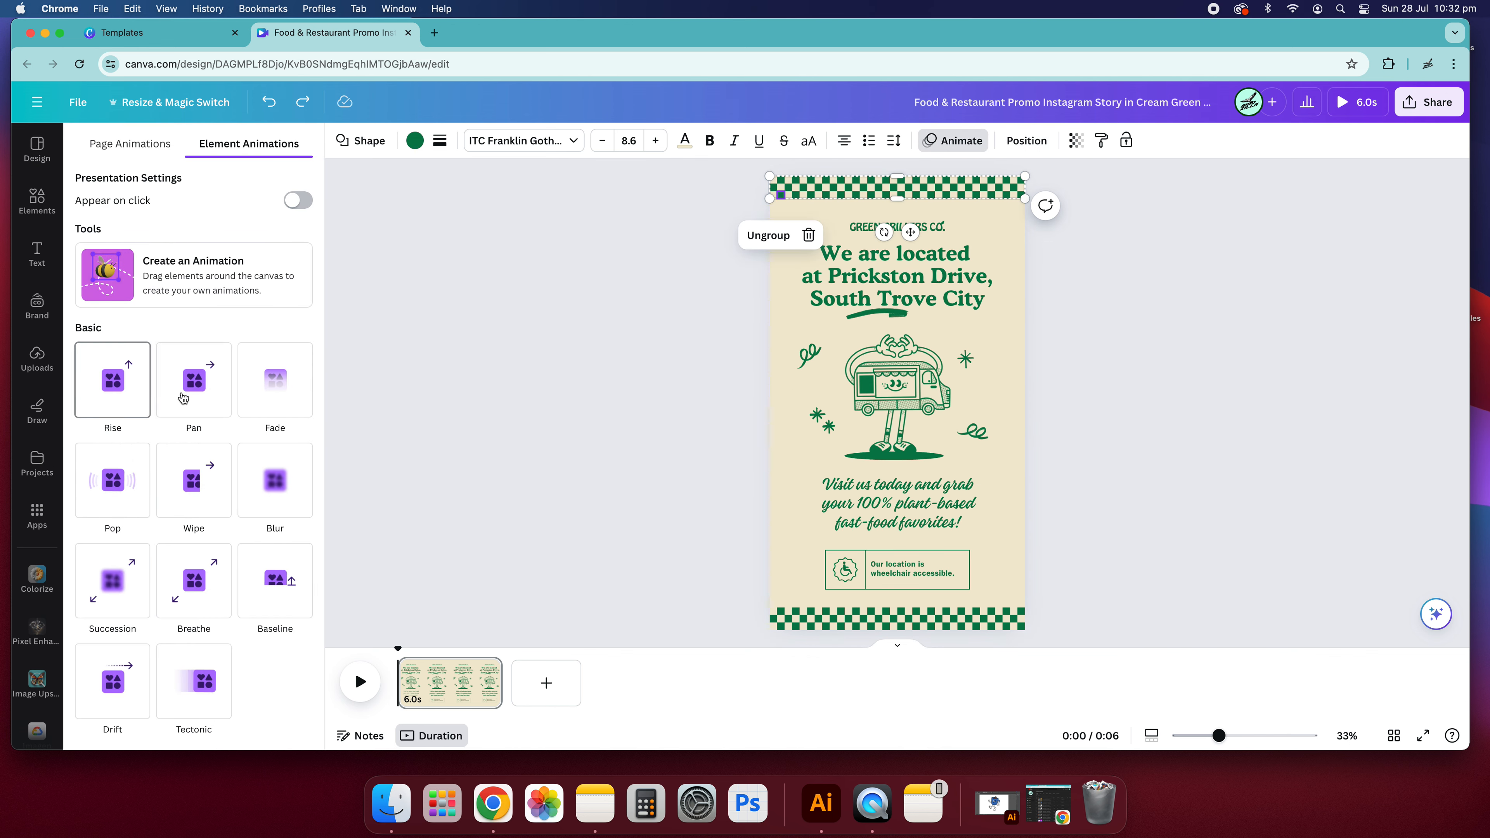
pyautogui.scroll(-3, 188, 523)
pyautogui.scroll(-5, 188, 519)
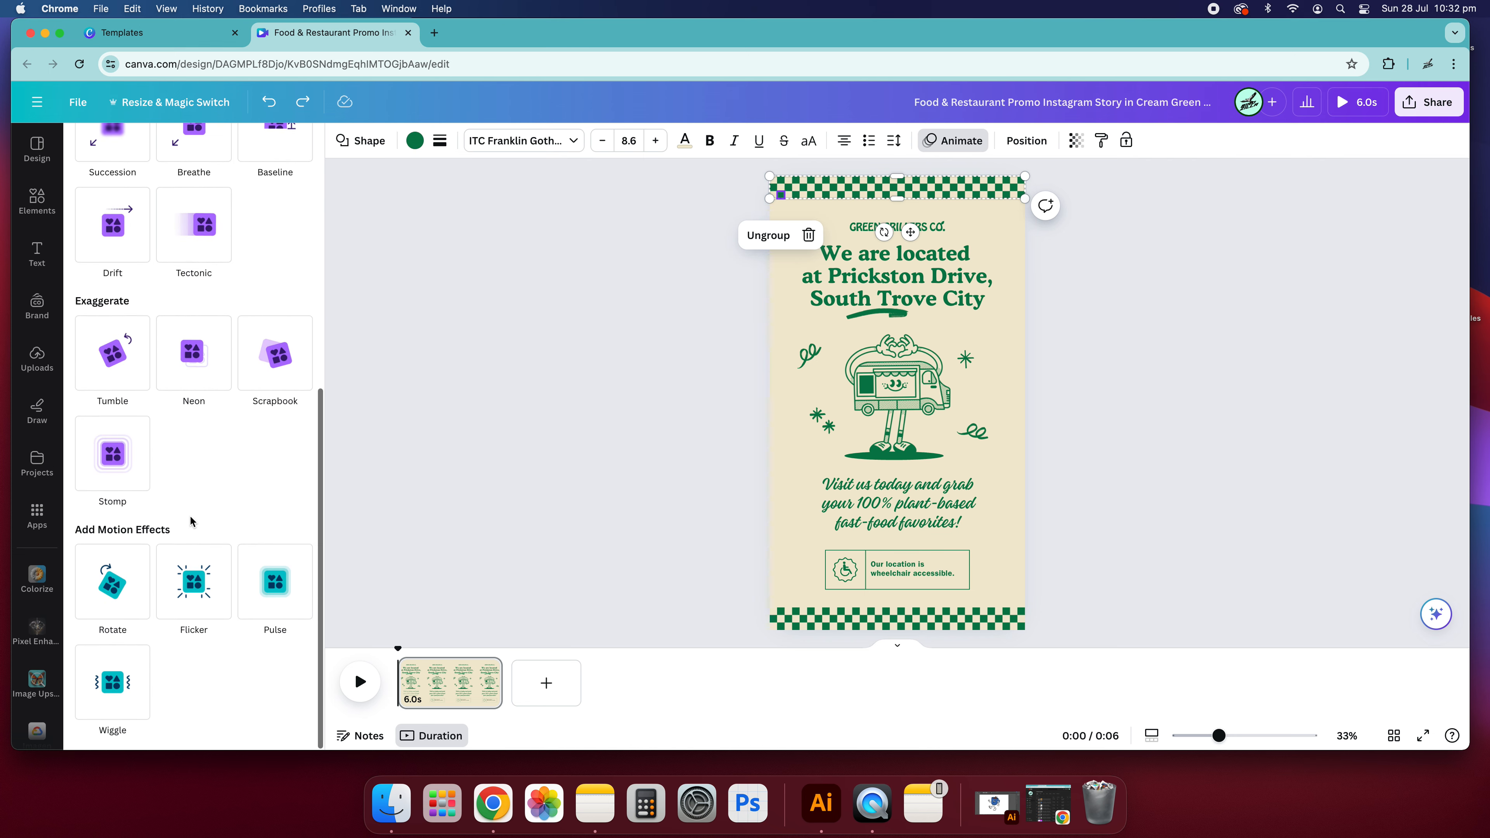
pyautogui.scroll(8, 184, 446)
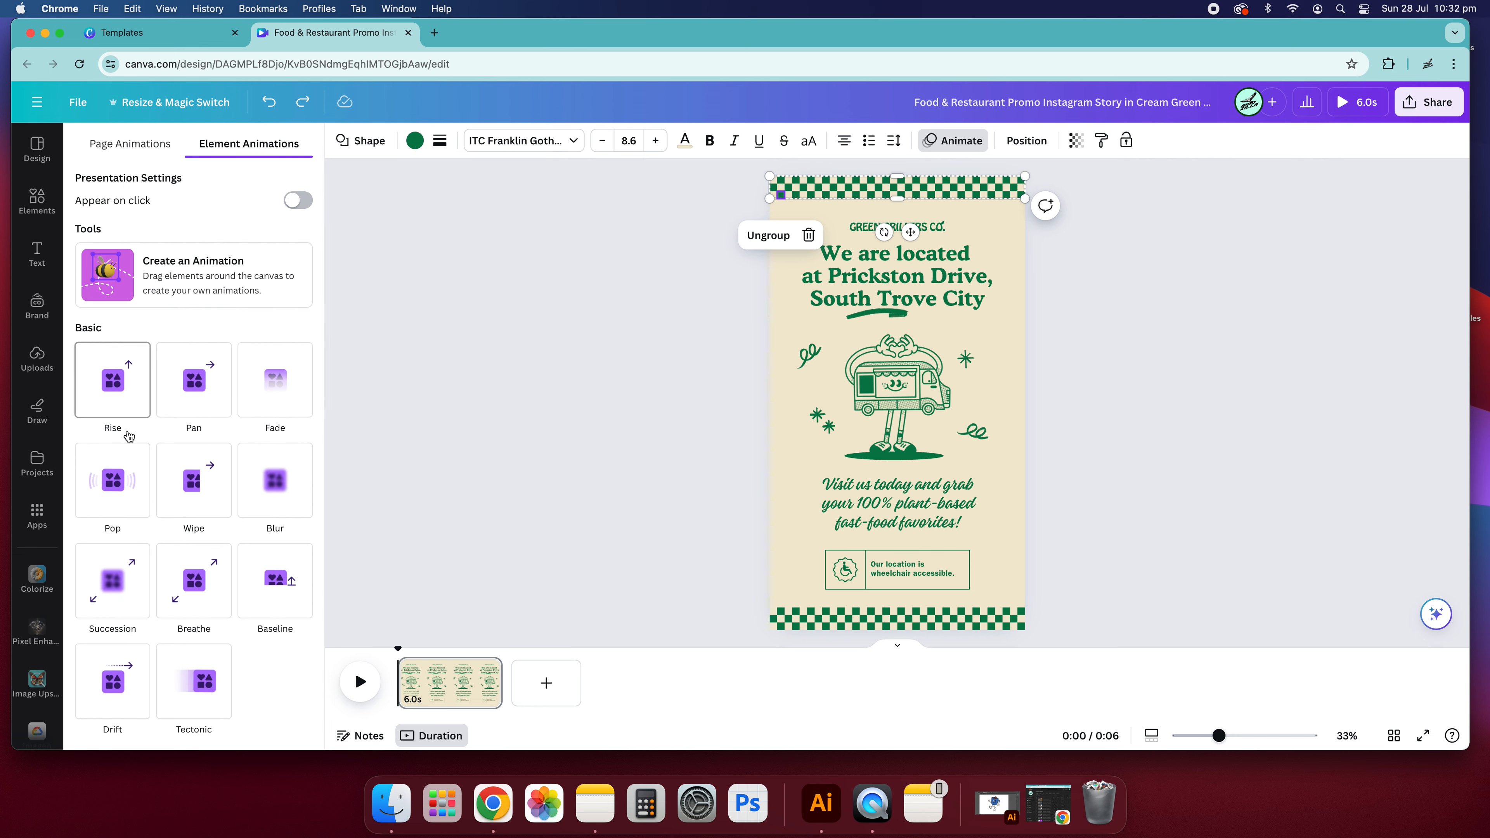
pyautogui.scroll(-1, 129, 435)
pyautogui.click(123, 380)
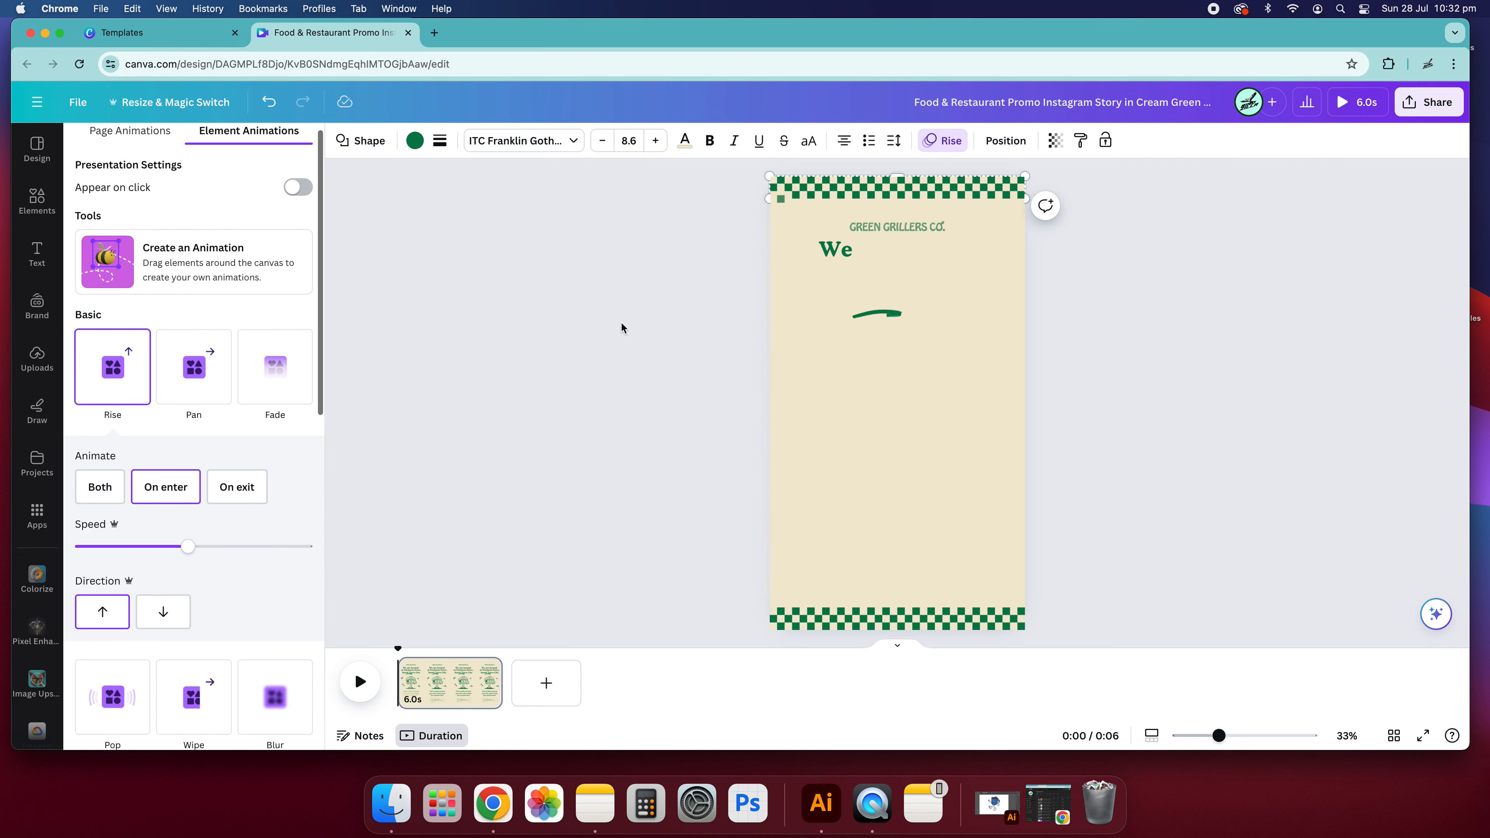
# - Play the animated page as a preview and return the playhead to 0.0 seconds
pyautogui.press('Escape')
pyautogui.click(360, 681)
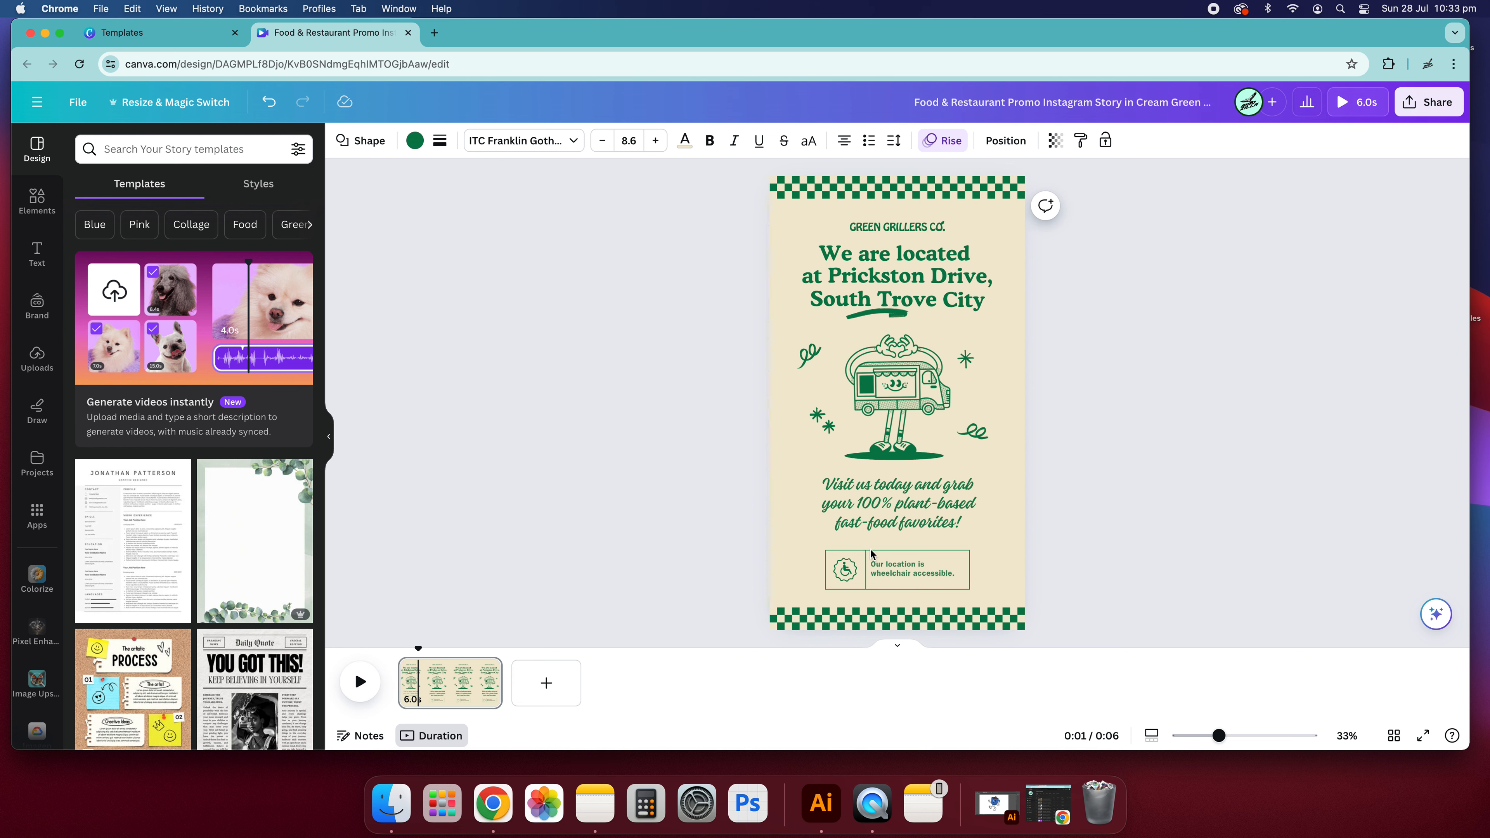
pyautogui.click(850, 569)
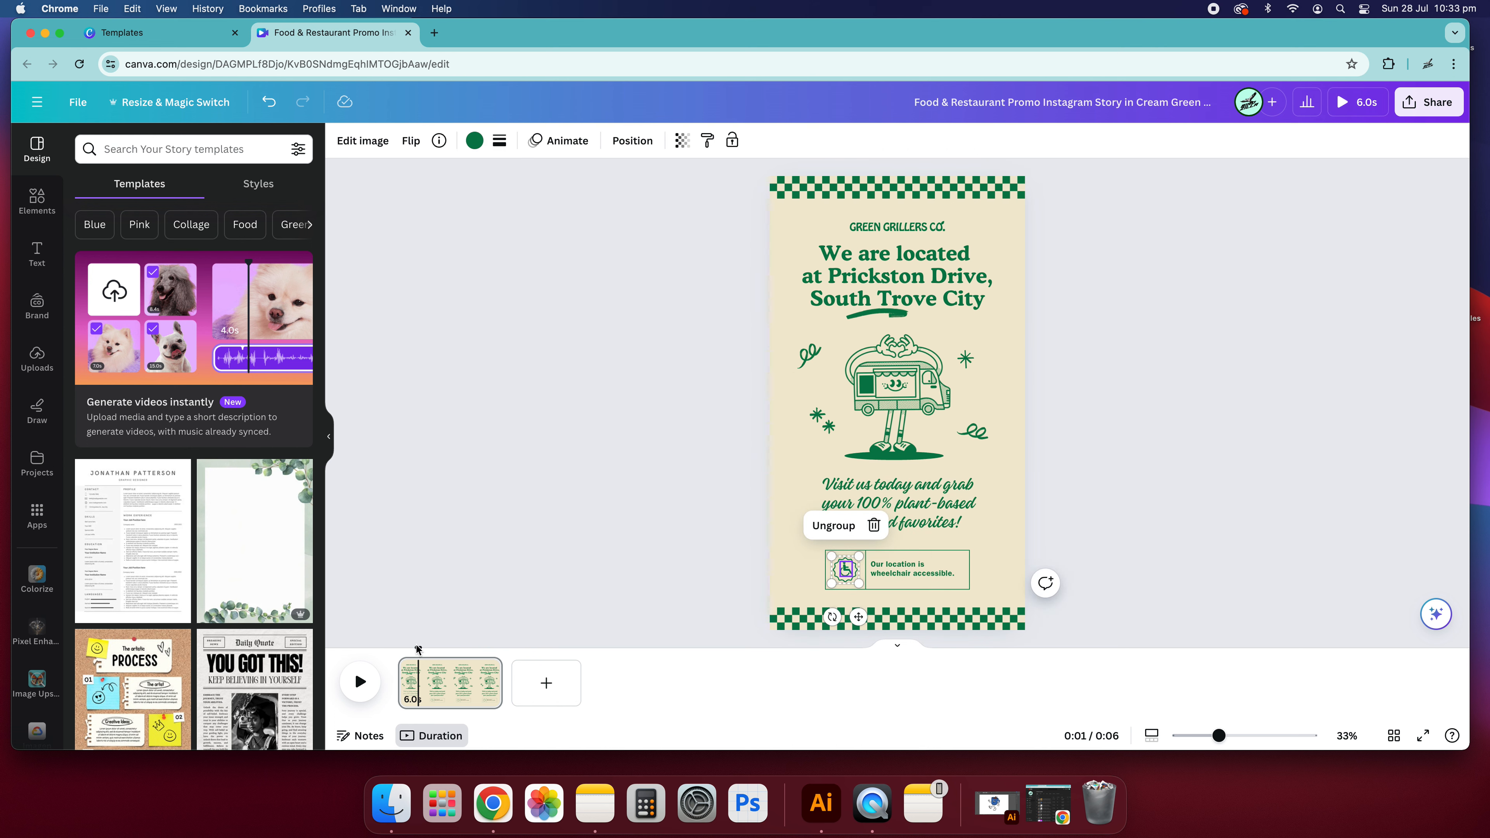
pyautogui.moveTo(489, 650); pyautogui.dragTo(398, 663)
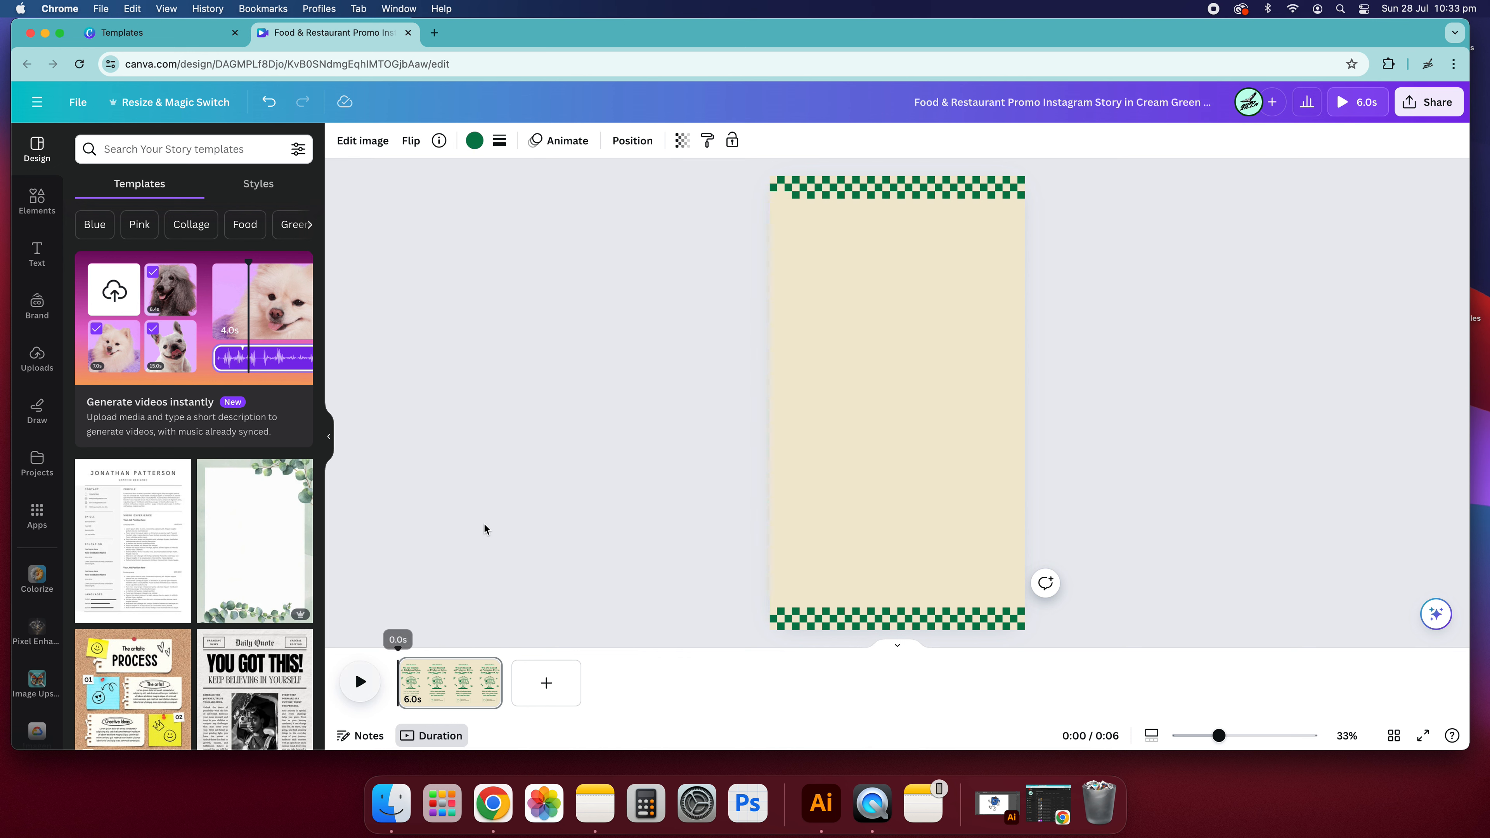
# - Go back to the home page and create a new blank Instagram Story design at 1080 × 1920 px
pyautogui.click(78, 103)
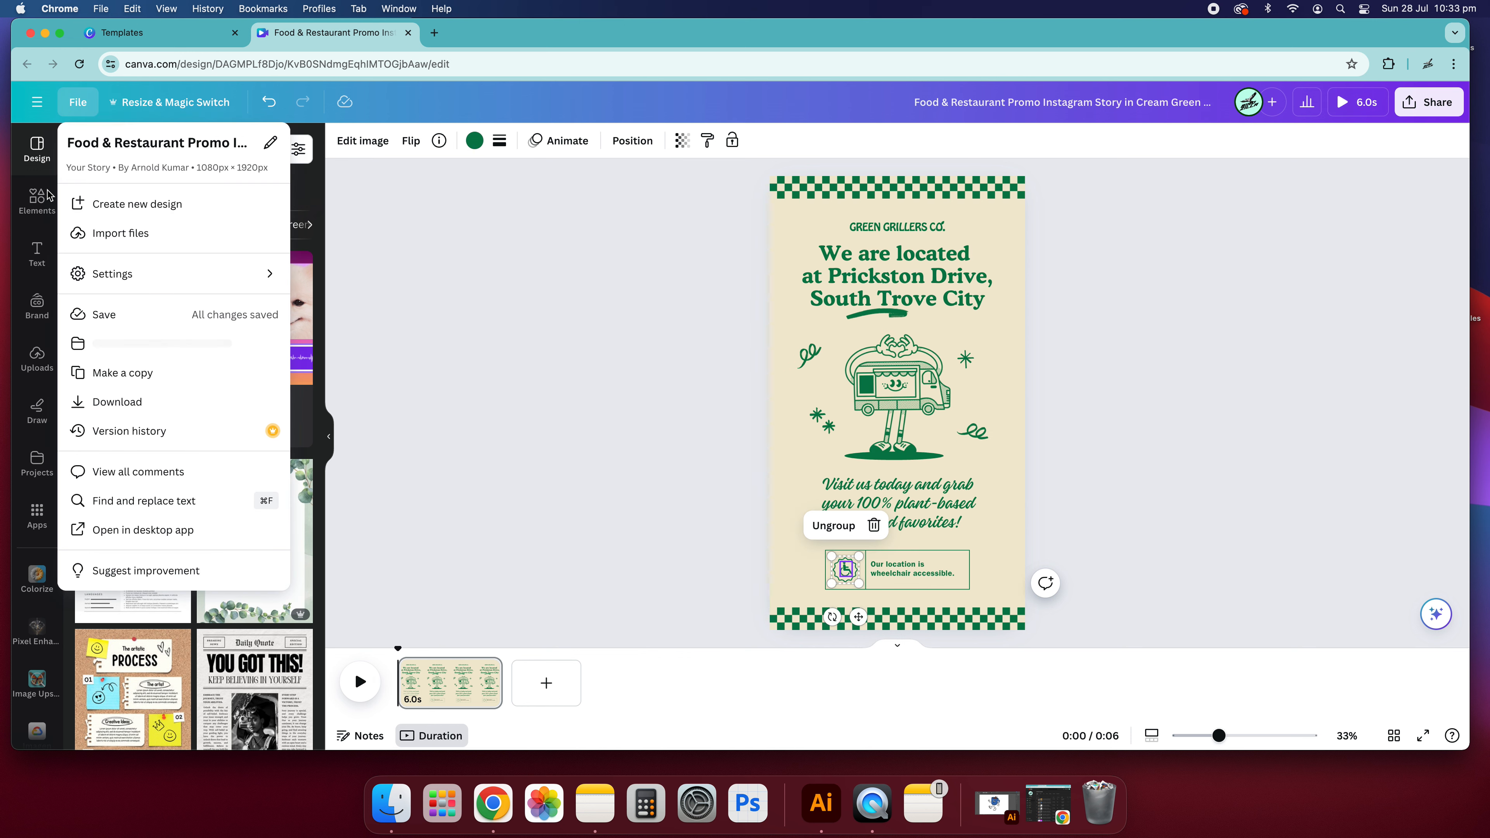
pyautogui.click(37, 98)
pyautogui.click(81, 179)
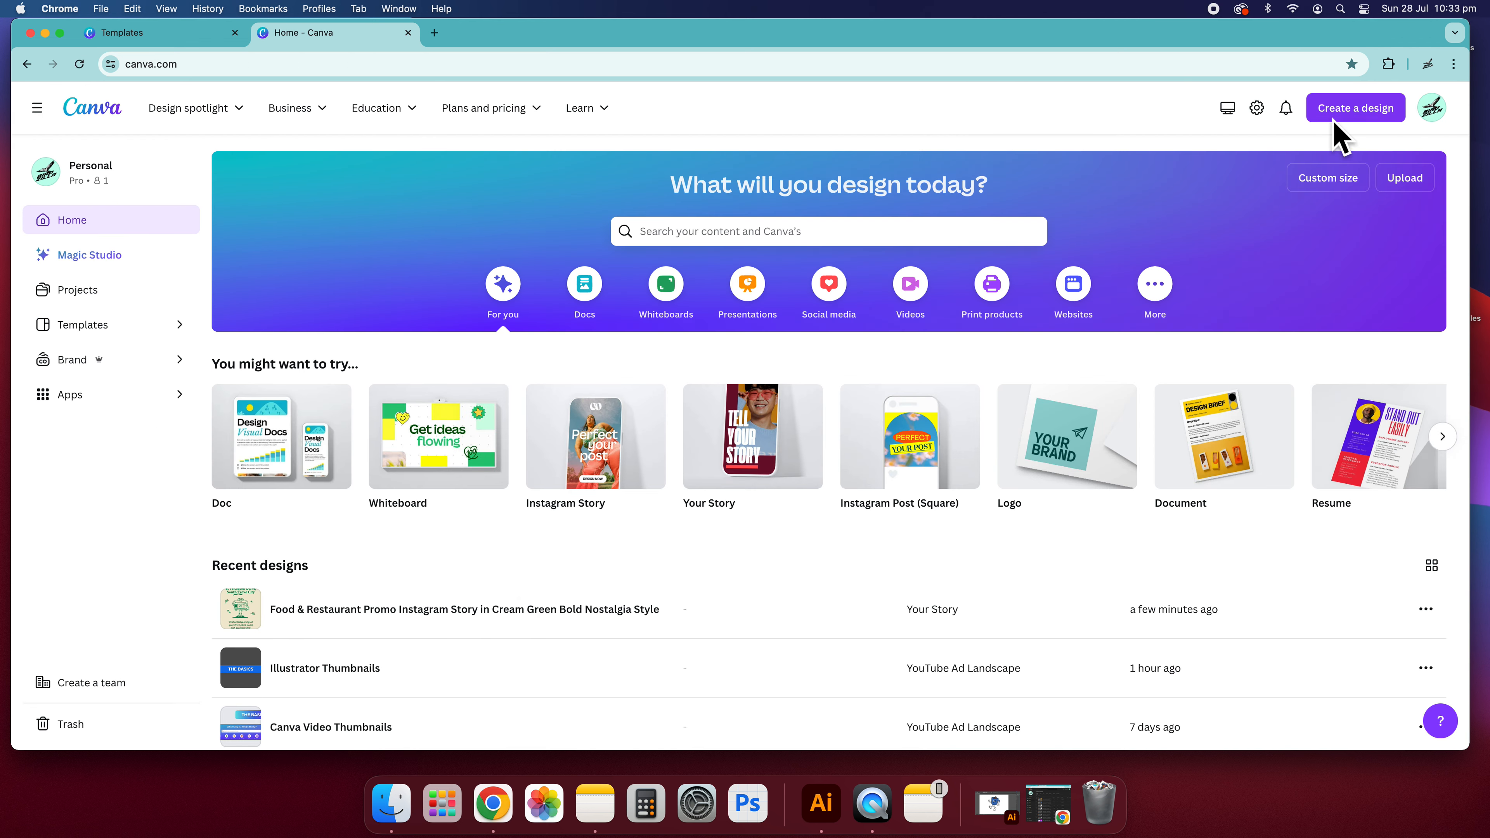
pyautogui.click(1348, 110)
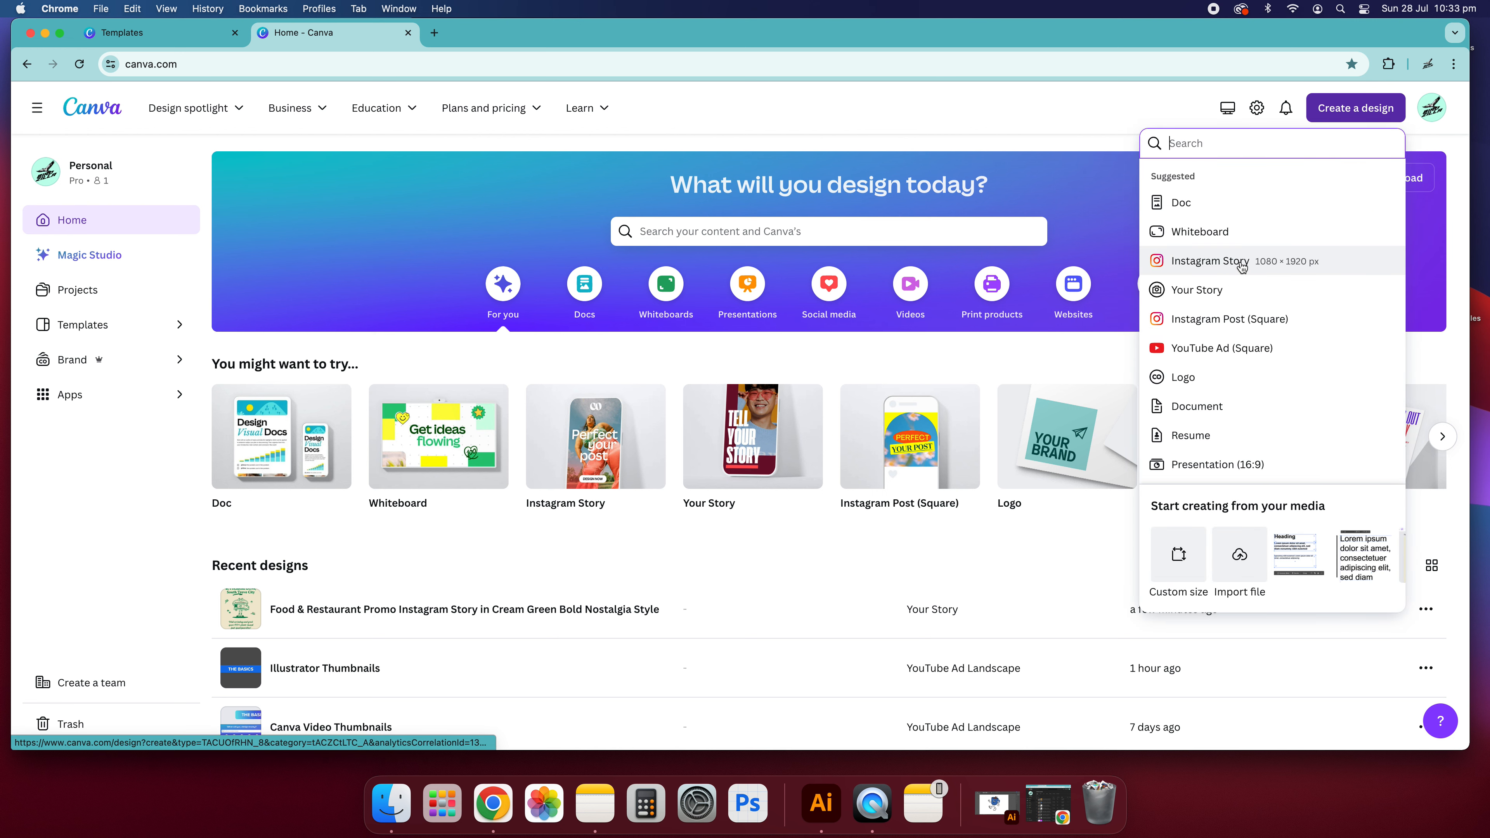
pyautogui.click(1242, 265)
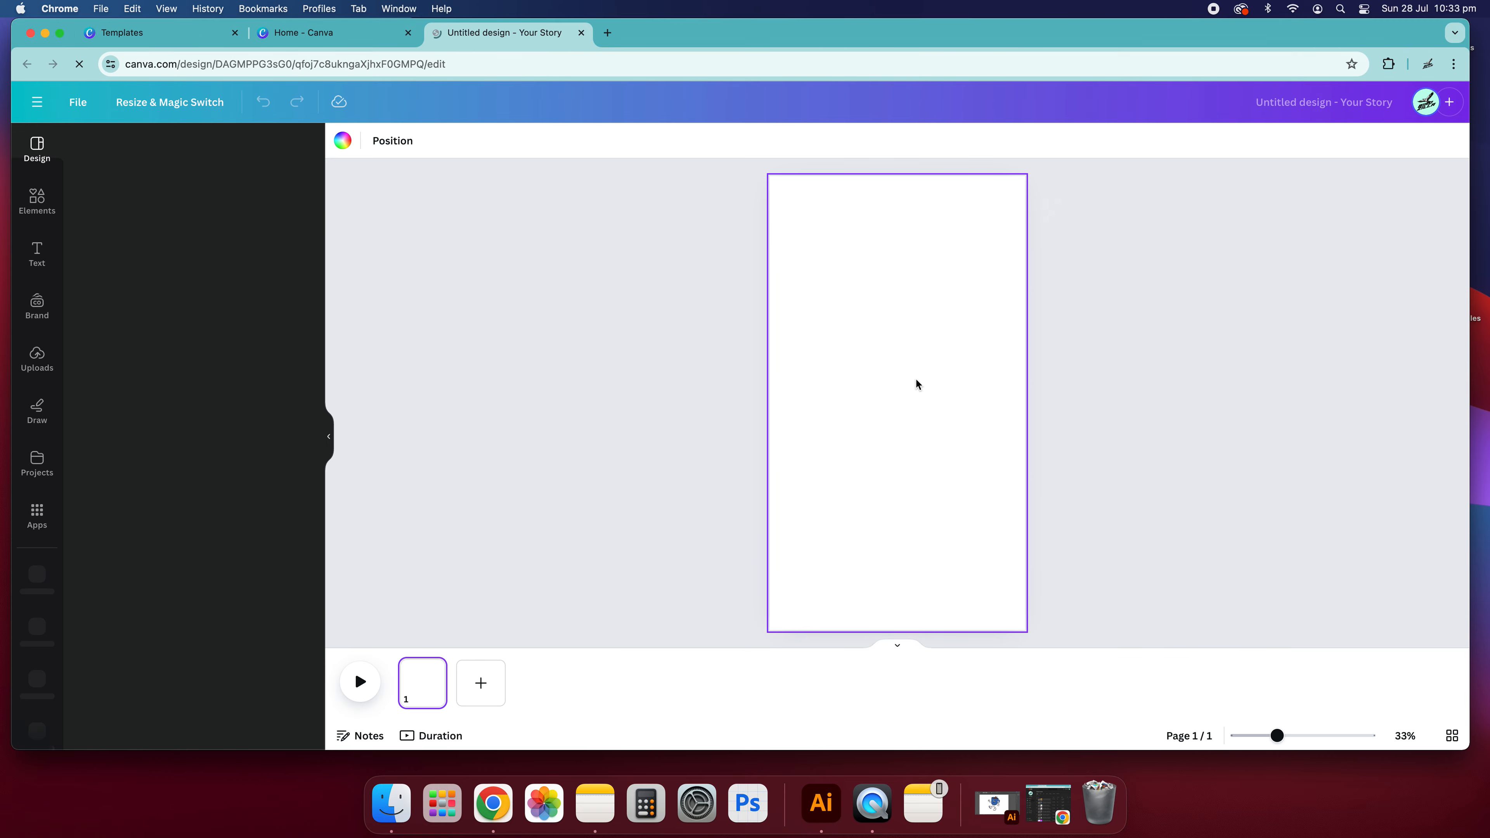
pyautogui.click(528, 394)
pyautogui.click(429, 696)
pyautogui.click(891, 470)
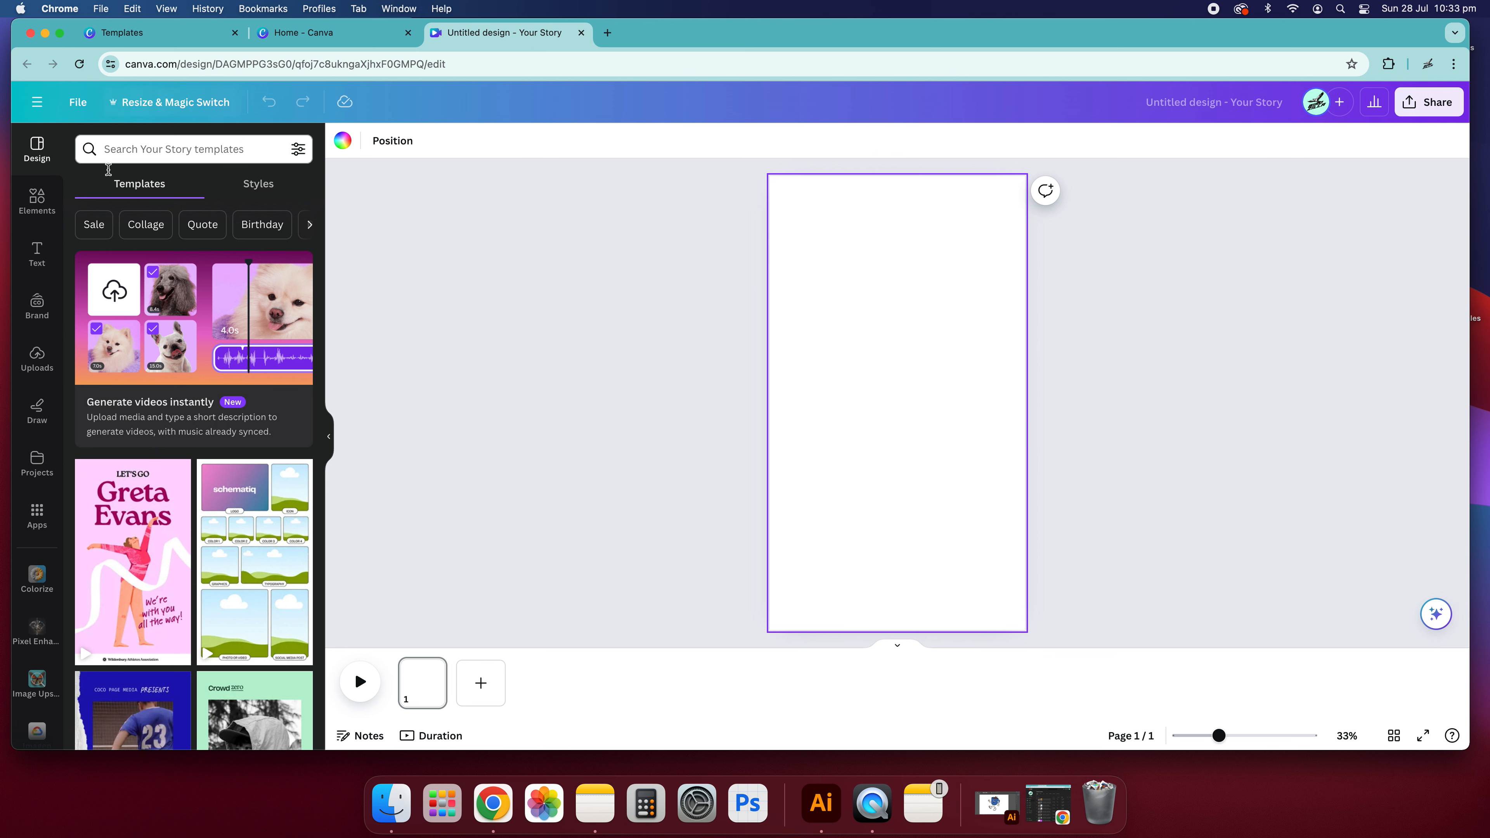
# - Search the story templates for "vintage coffee"
pyautogui.click(195, 151)
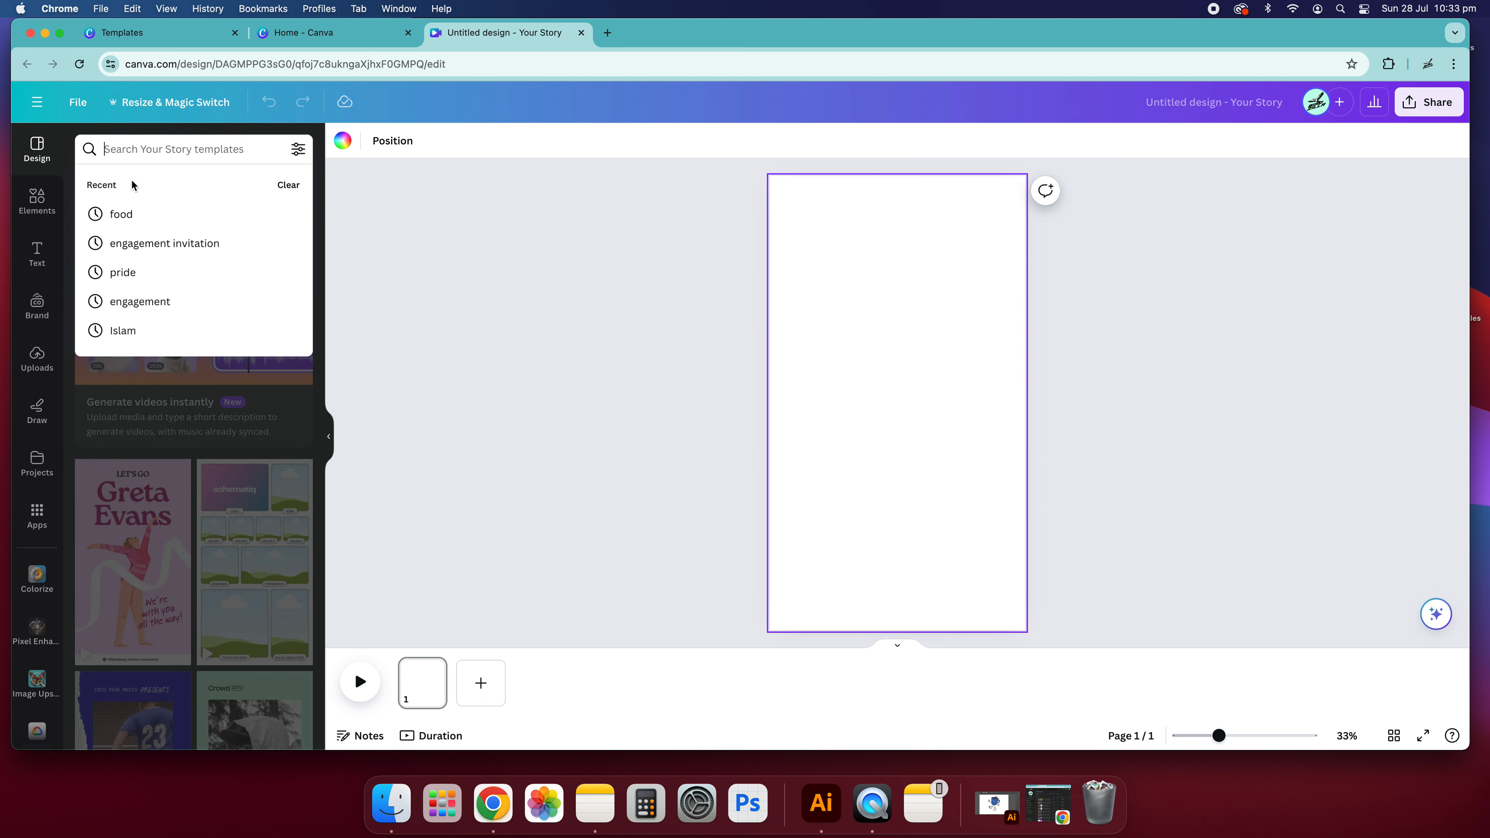
pyautogui.write('vint')
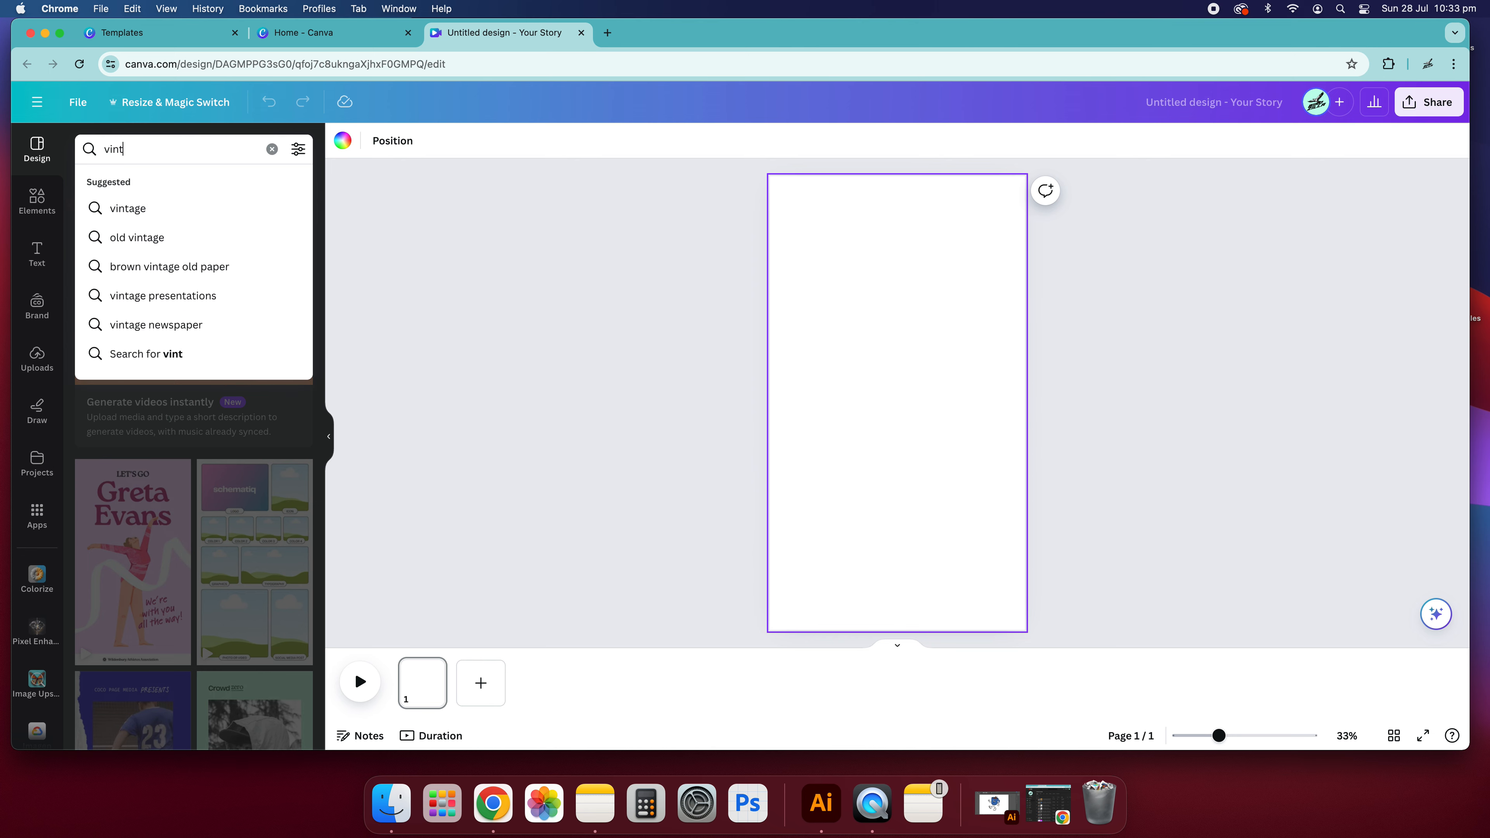
pyautogui.write('age coffee')
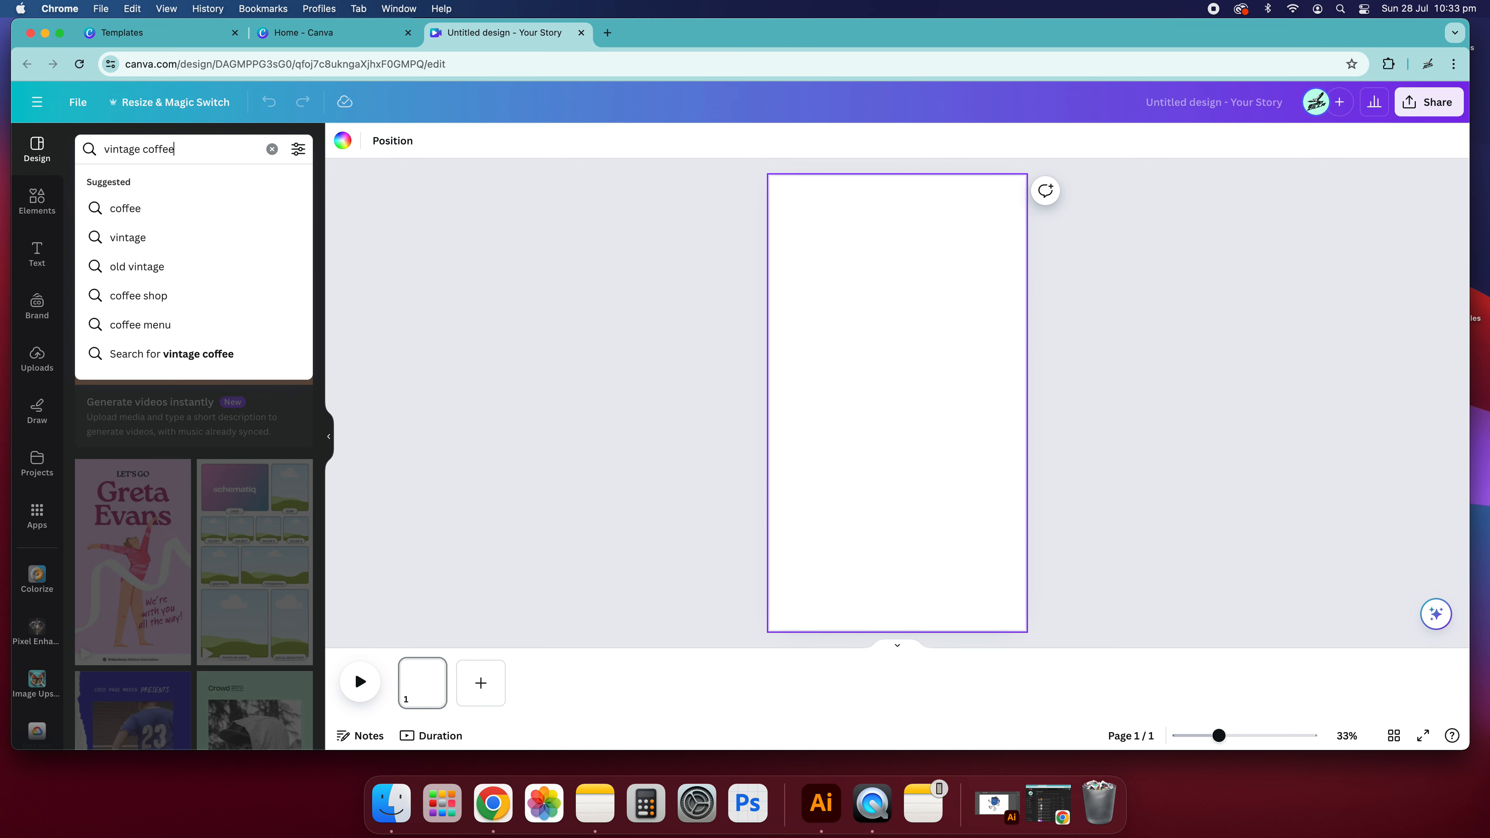
pyautogui.press('Return')
# - Browse the template results and apply the "Coffee This Month" template with the cartoon cups to the blank page
pyautogui.scroll(-10, 156, 325)
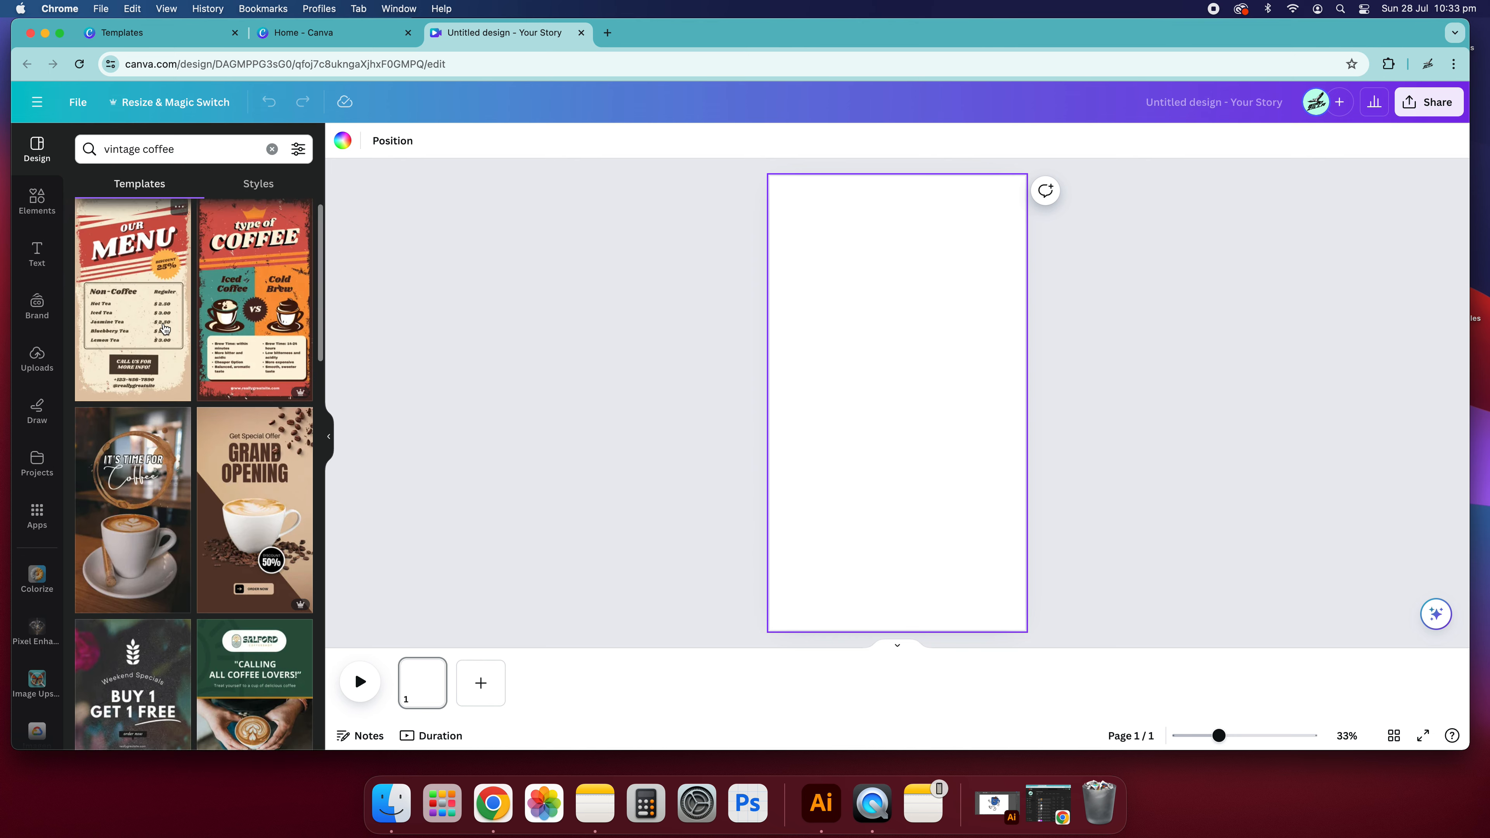
pyautogui.scroll(-8, 158, 335)
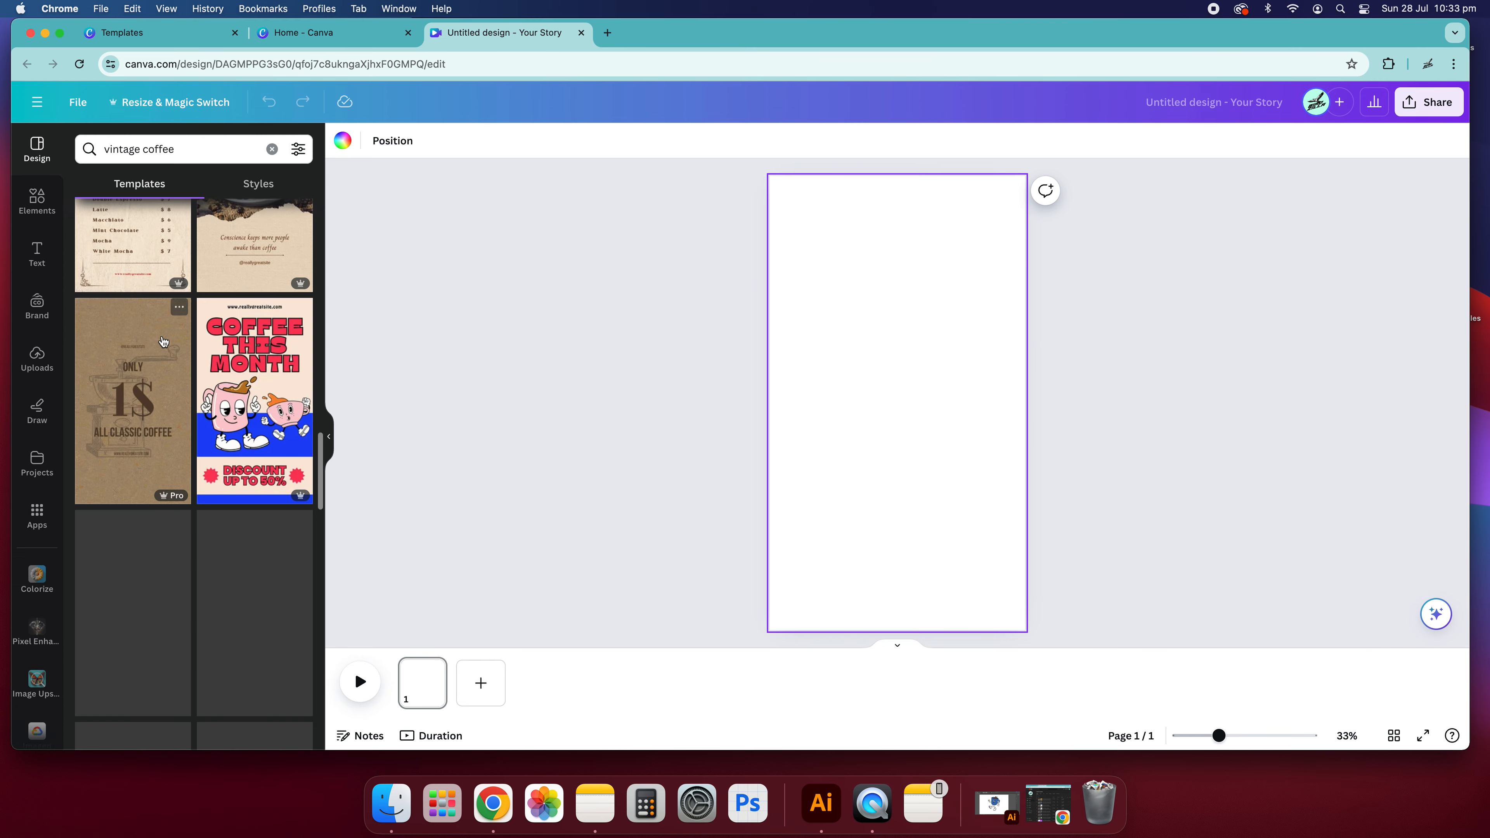
pyautogui.scroll(-2, 255, 372)
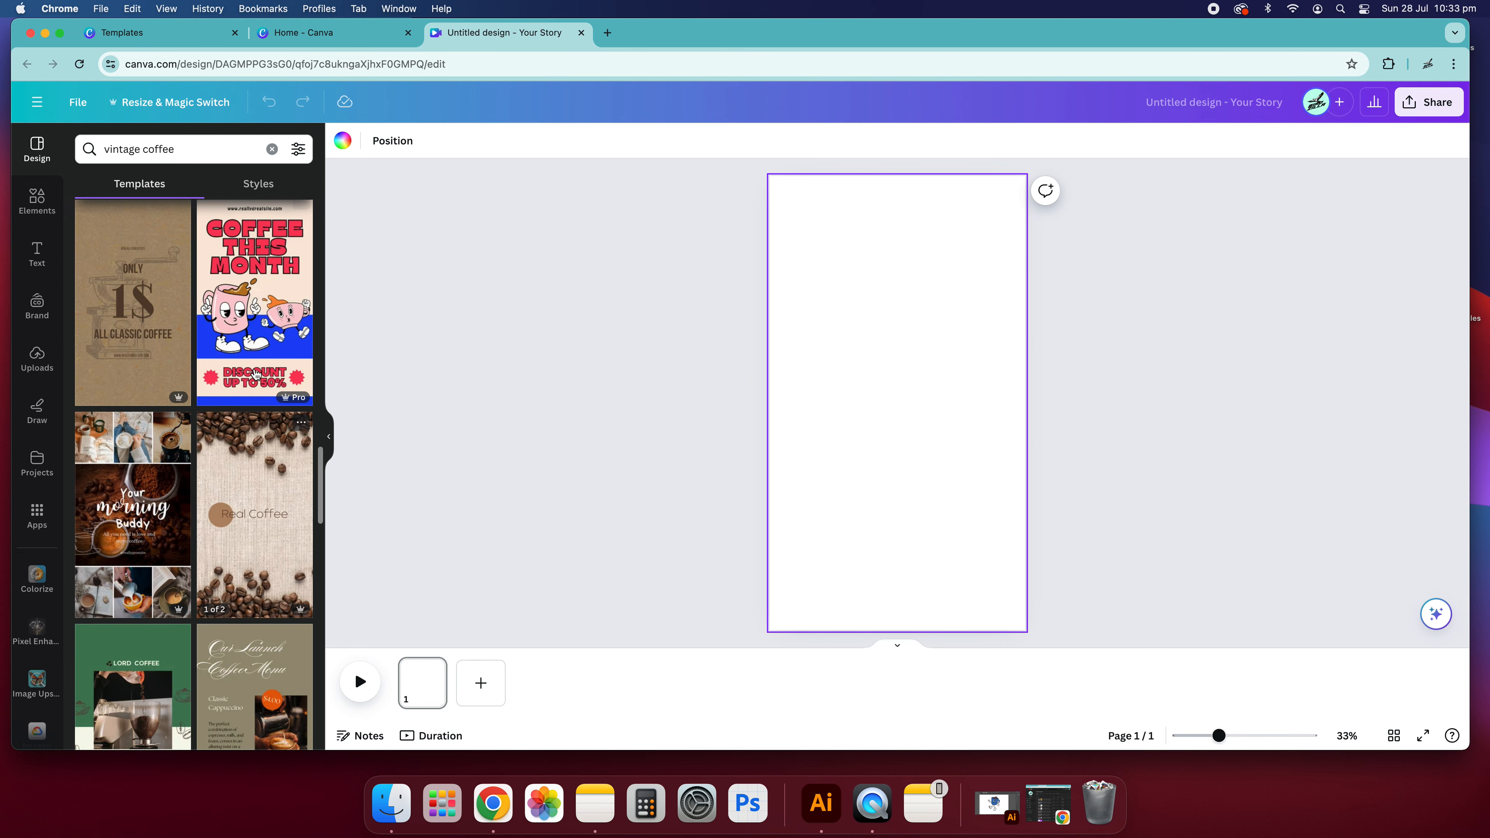
pyautogui.scroll(-3, 257, 319)
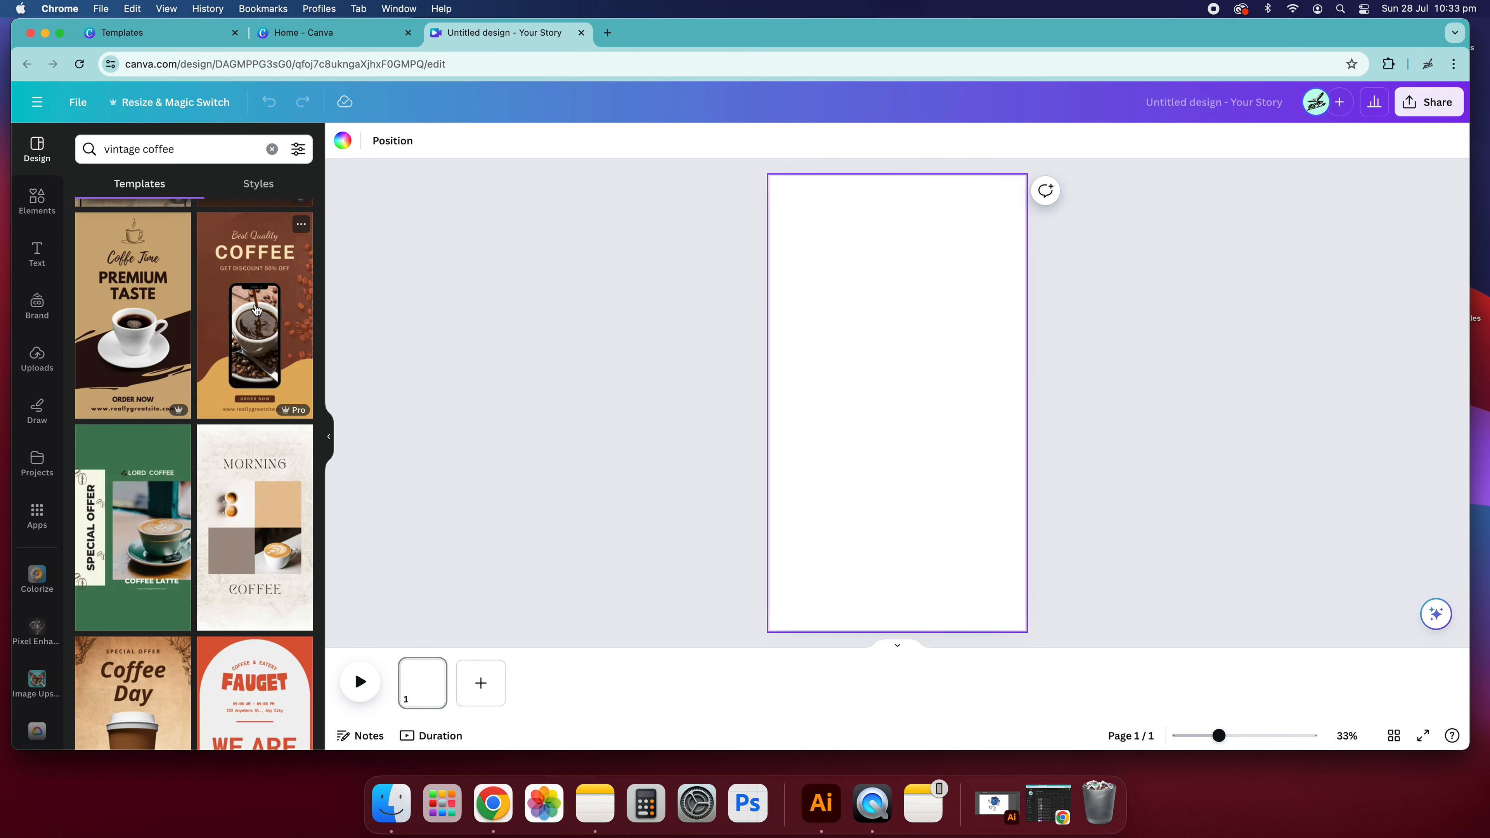
pyautogui.scroll(-3, 252, 320)
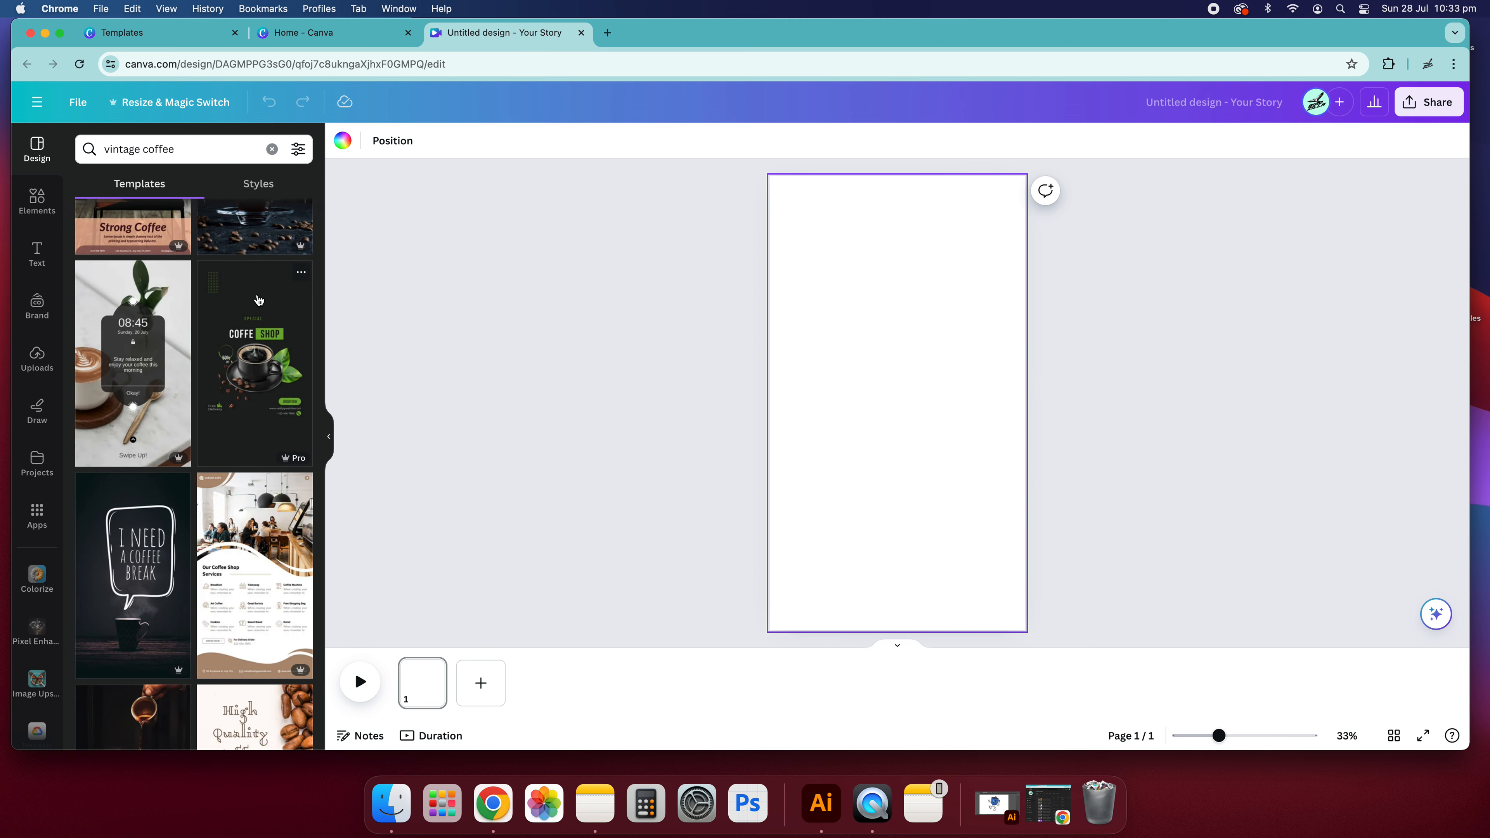
pyautogui.scroll(-3, 260, 301)
pyautogui.scroll(-3, 259, 319)
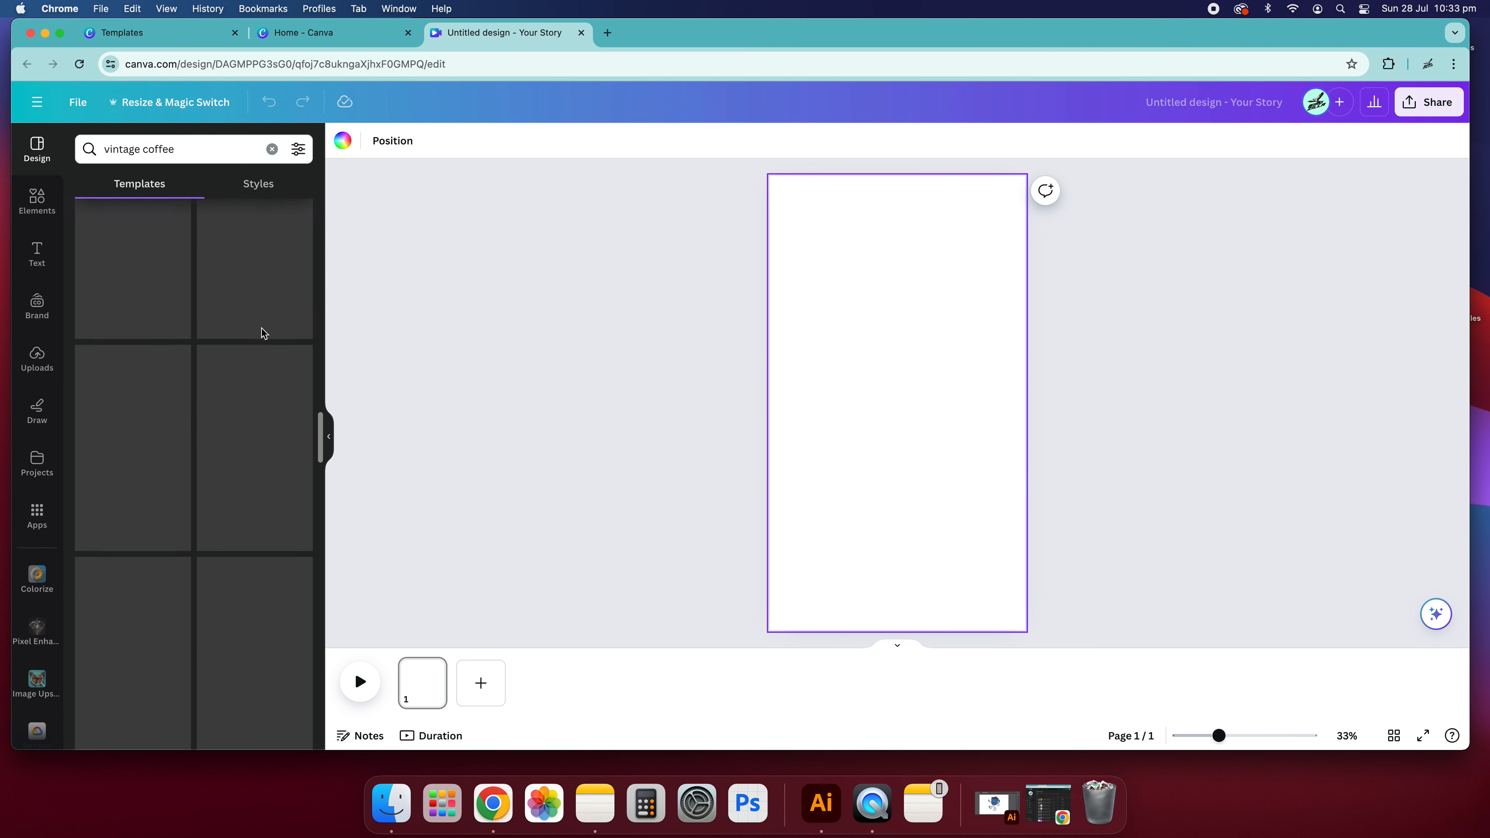
pyautogui.scroll(10, 262, 333)
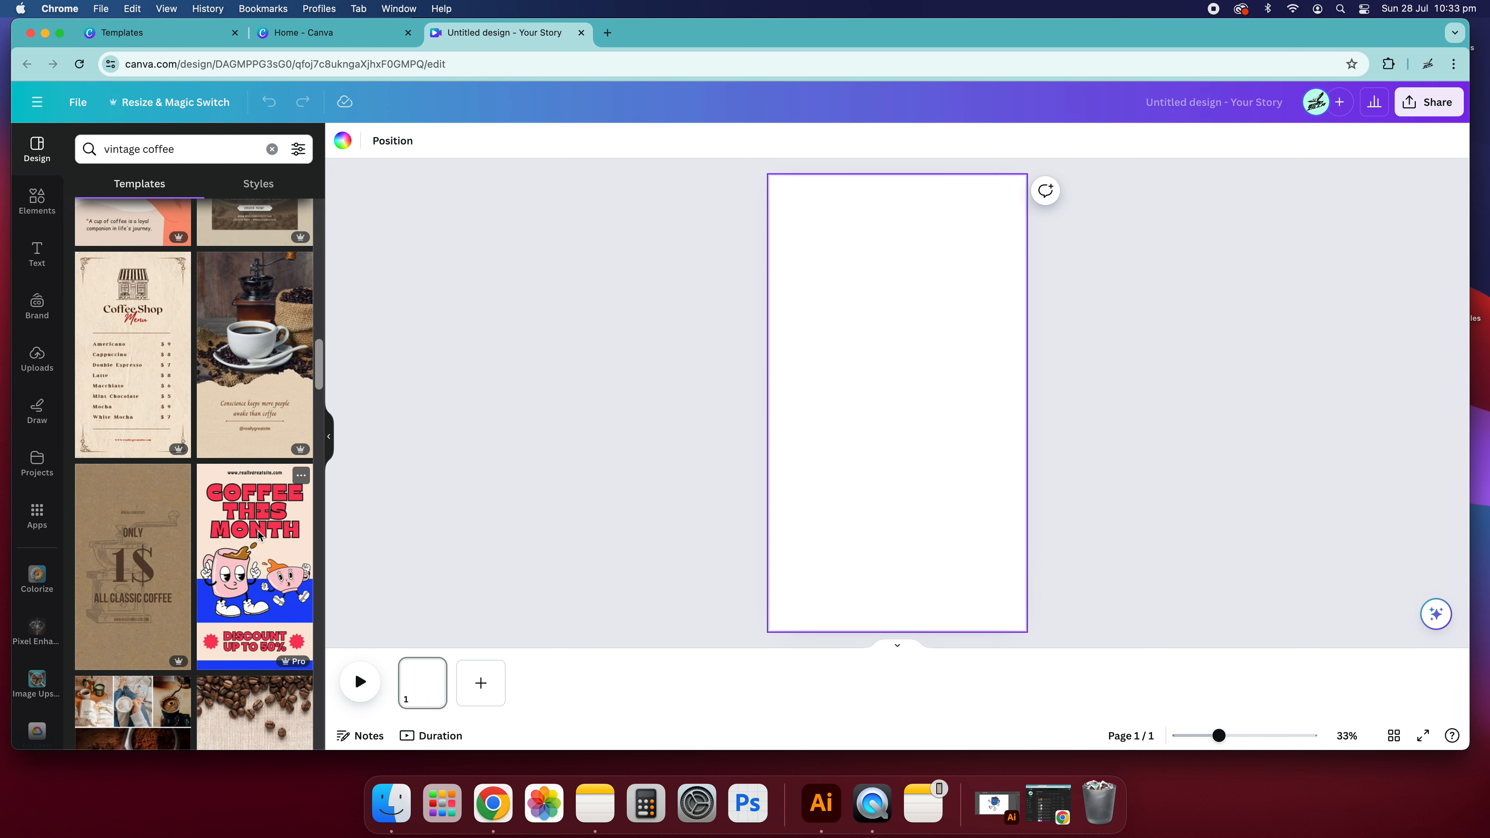
pyautogui.click(254, 540)
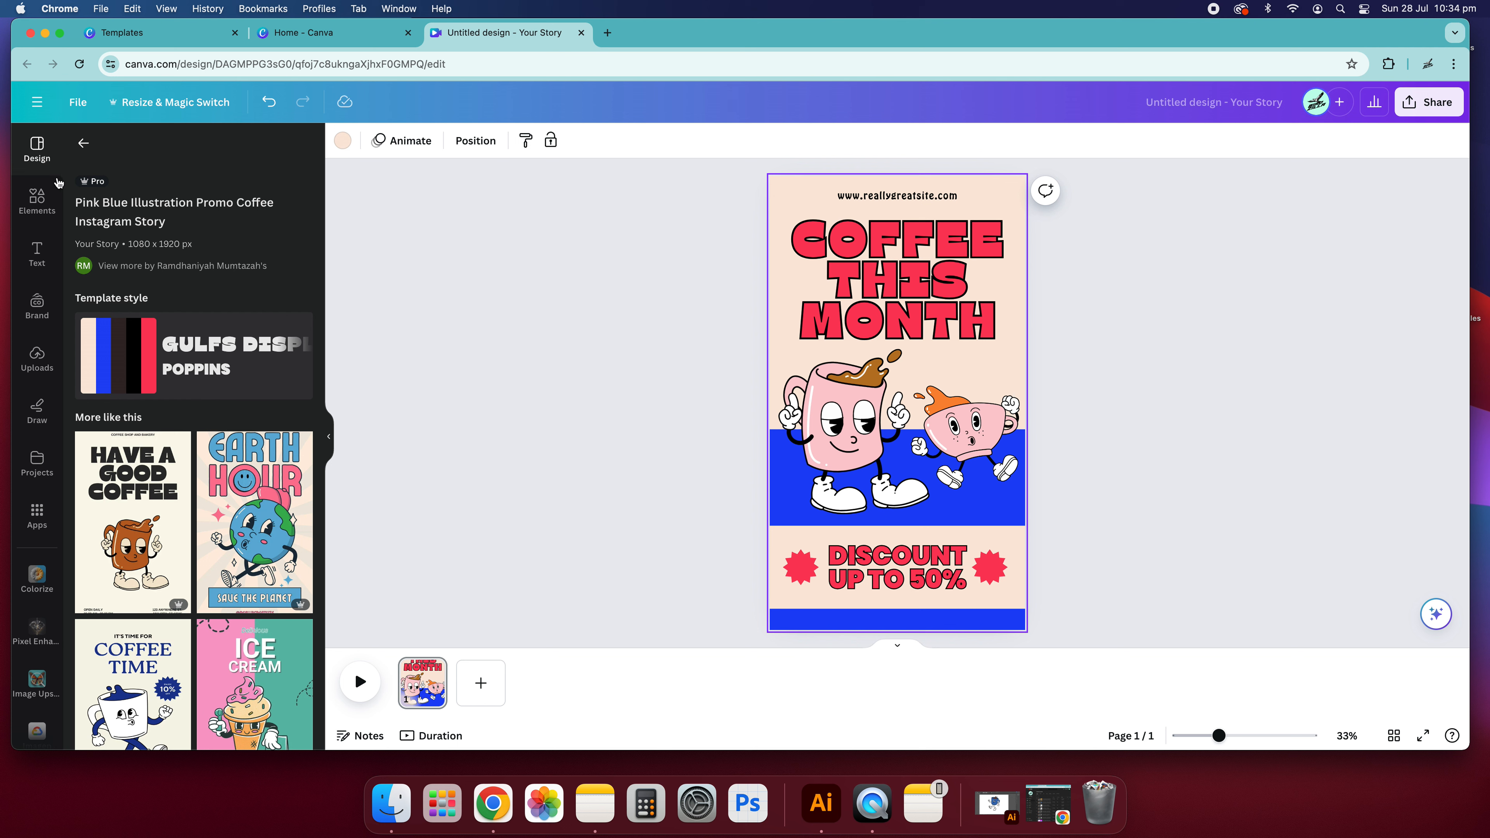
pyautogui.click(901, 198)
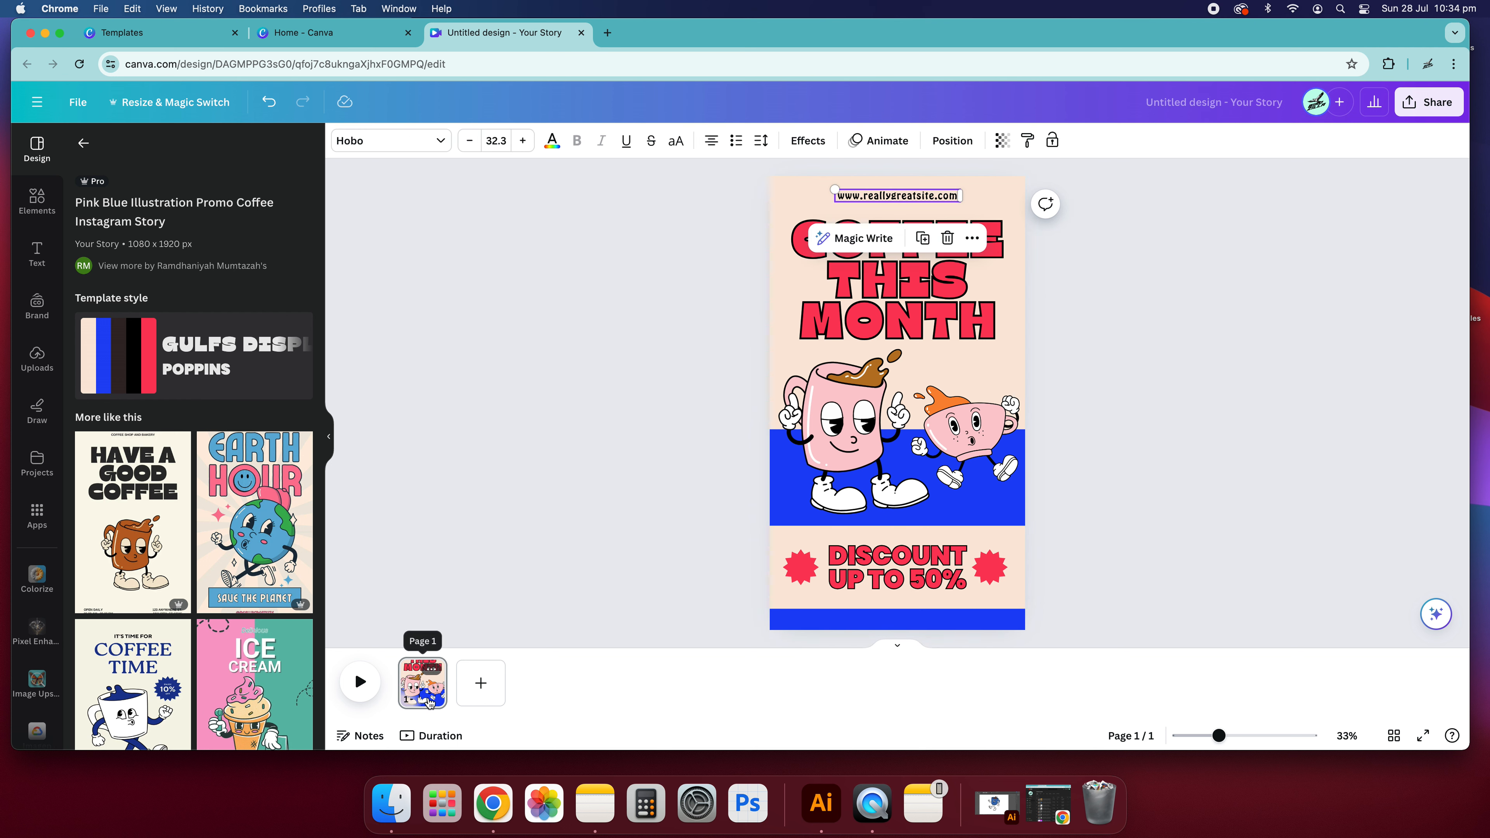
pyautogui.click(713, 493)
pyautogui.click(792, 201)
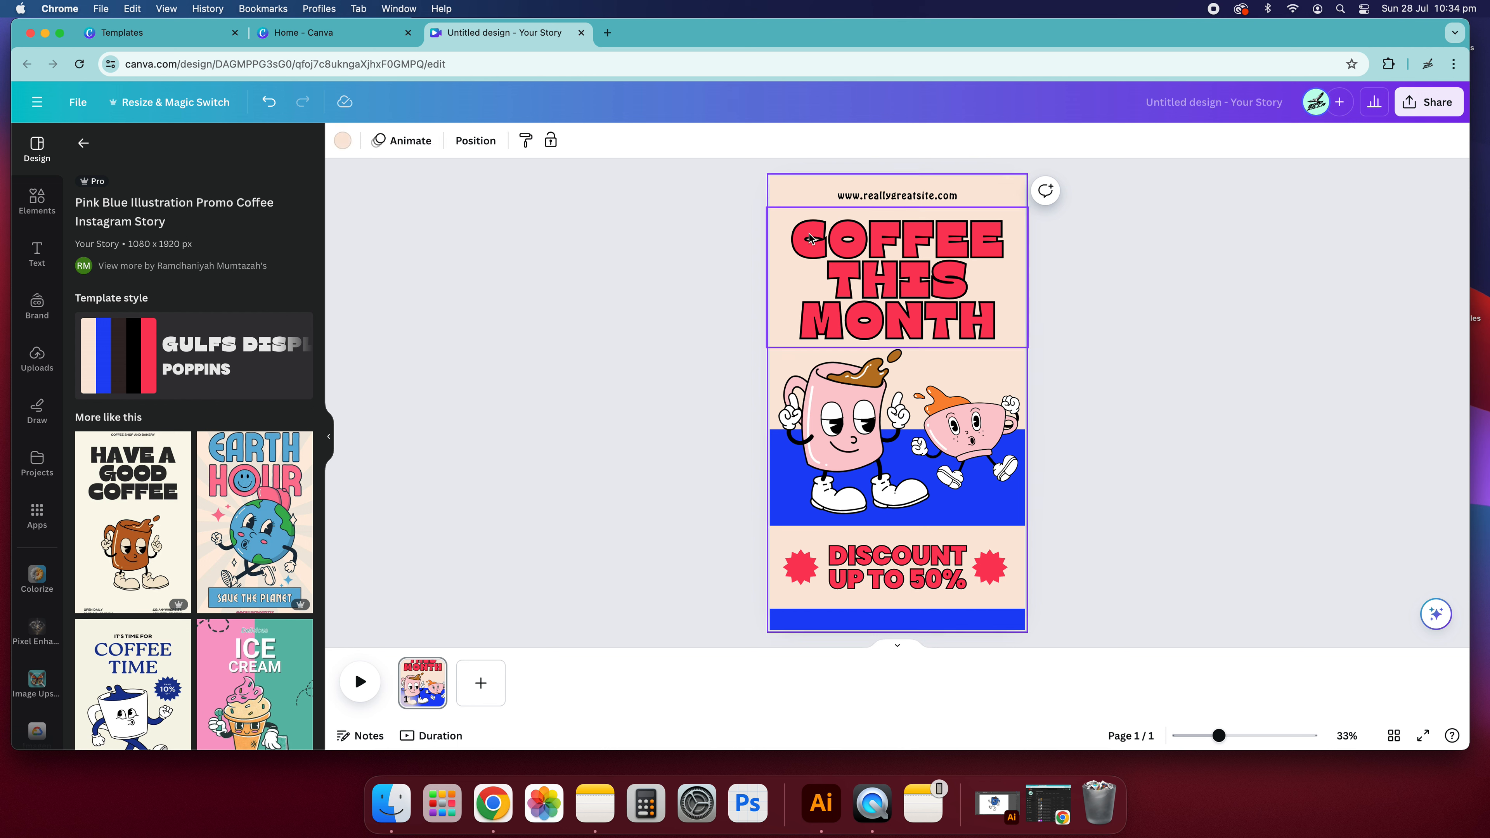
pyautogui.moveTo(788, 191); pyautogui.dragTo(836, 224)
pyautogui.click(805, 178)
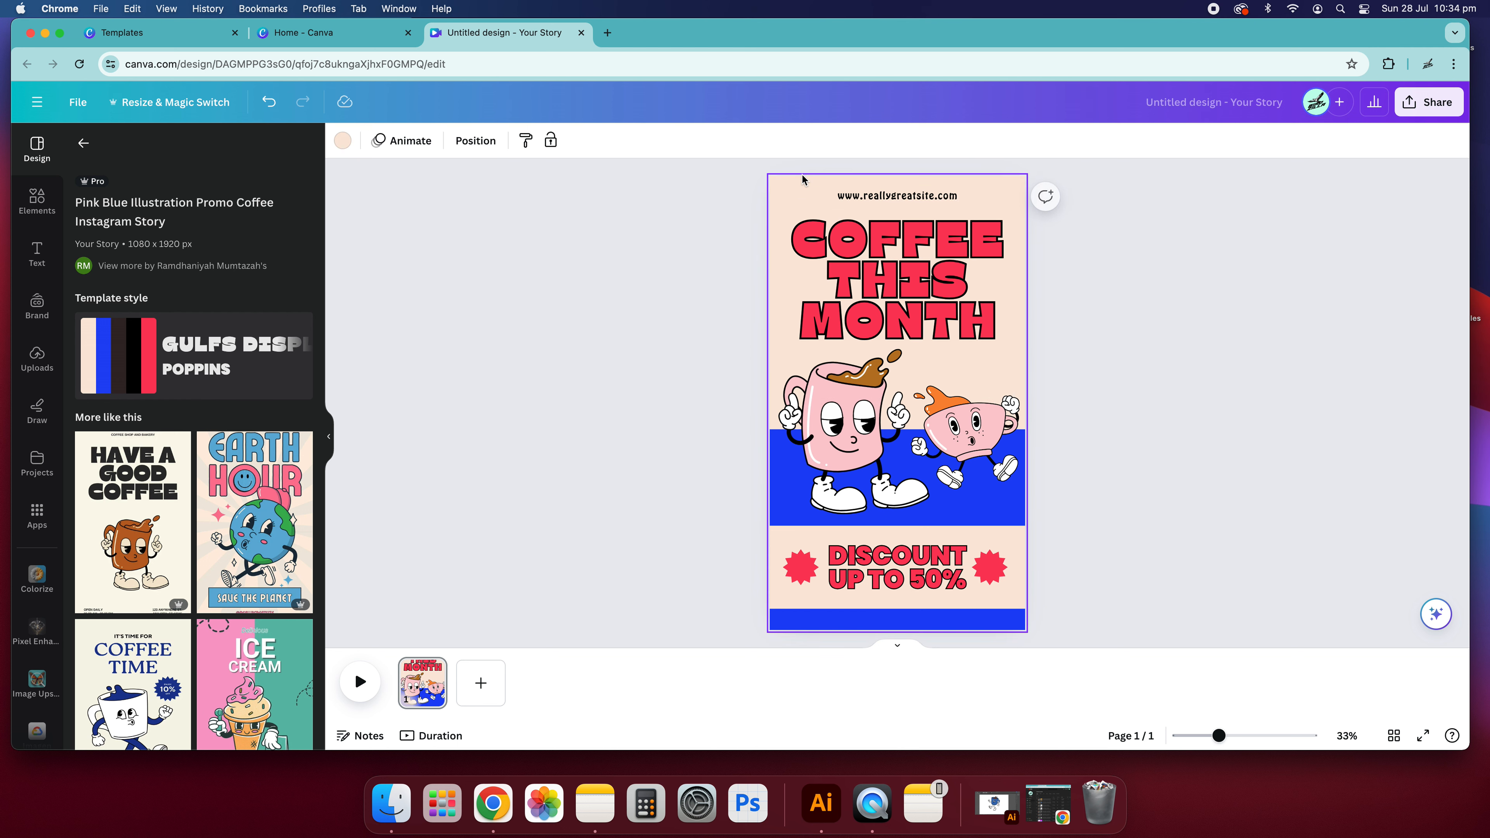
pyautogui.click(474, 632)
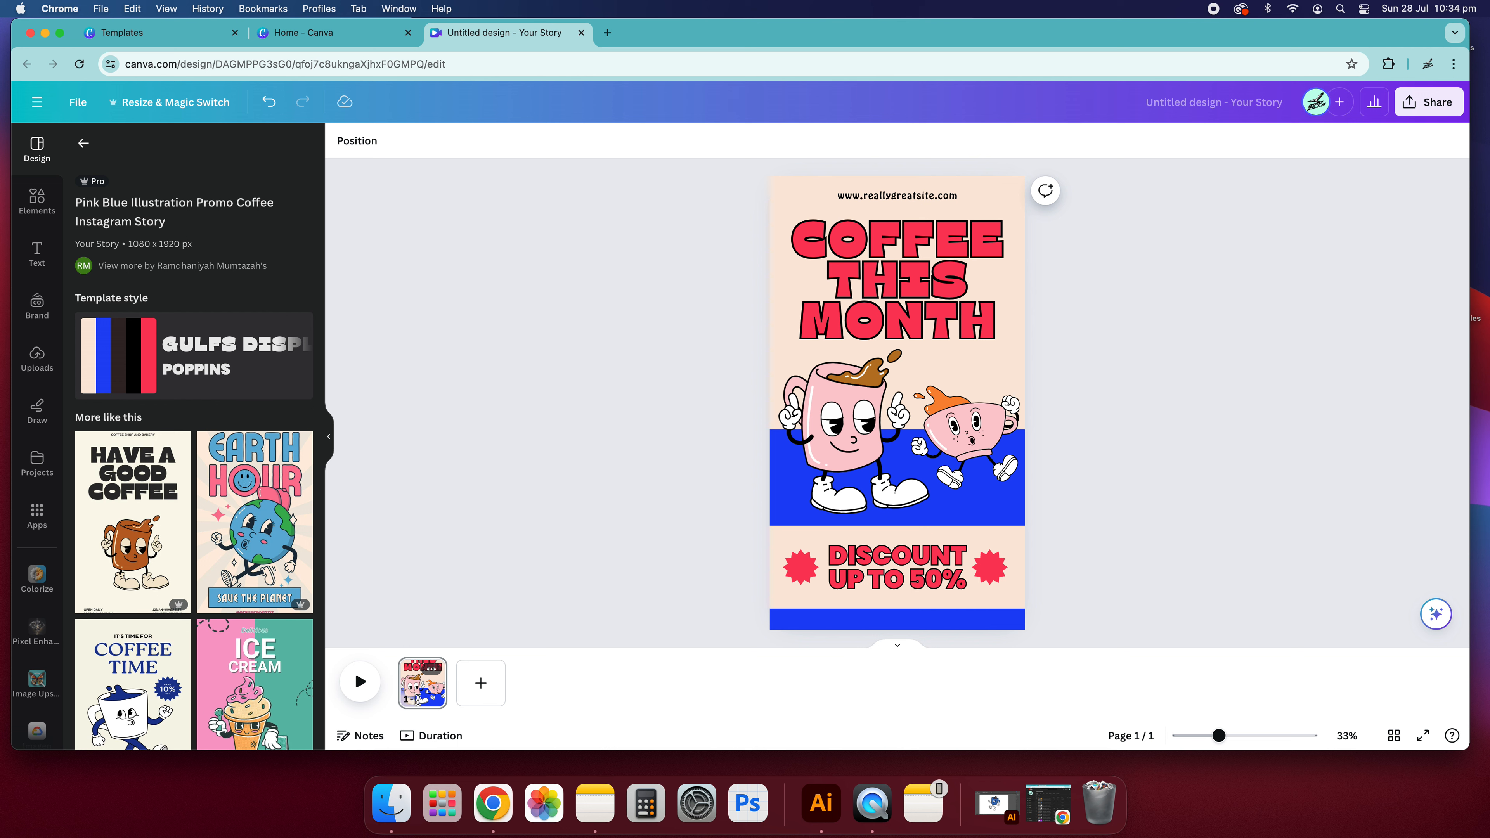
pyautogui.click(360, 681)
pyautogui.click(422, 682)
pyautogui.moveTo(822, 192); pyautogui.dragTo(914, 262)
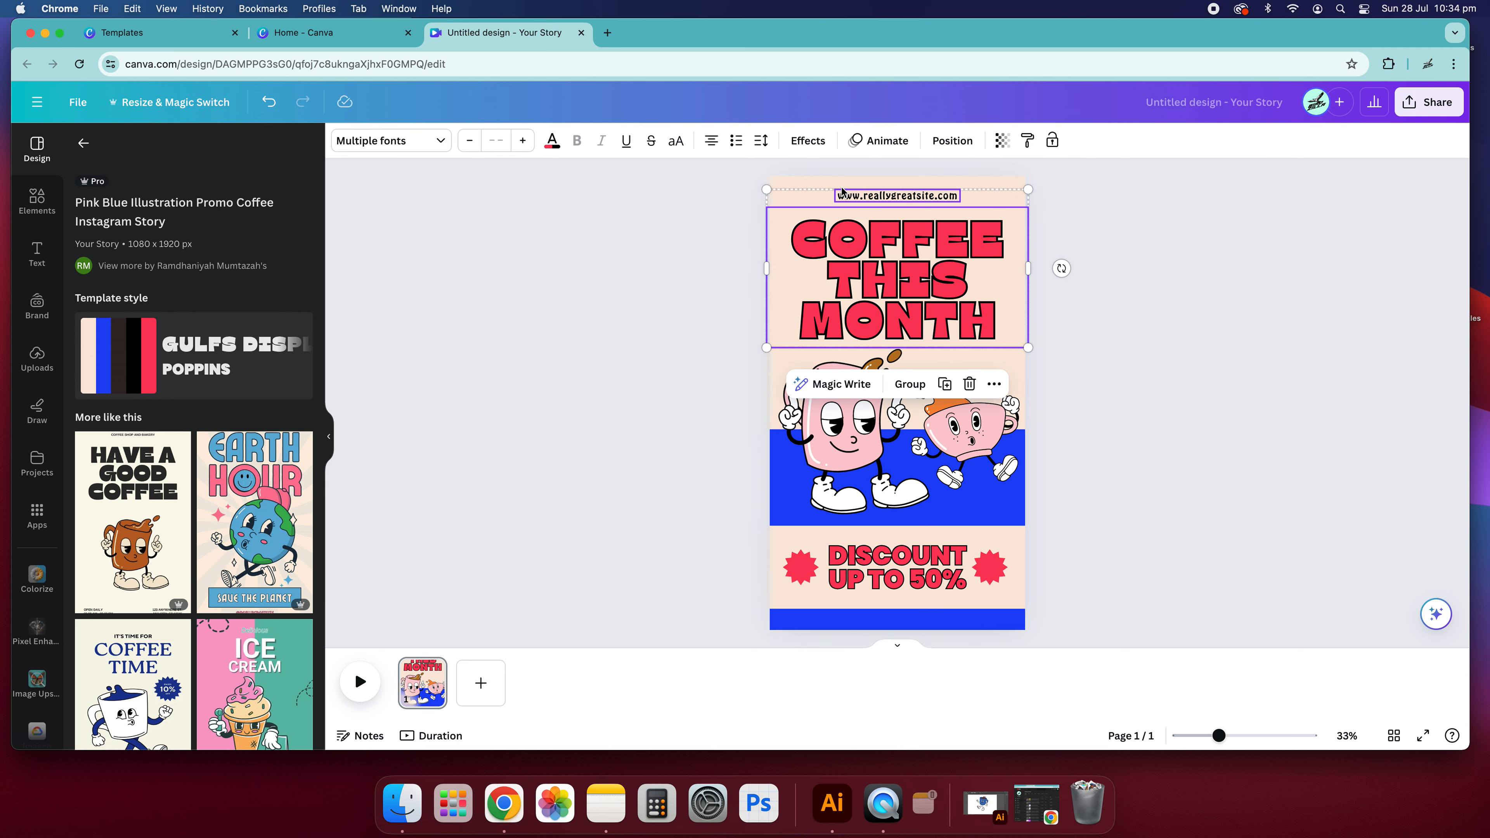
pyautogui.click(808, 178)
pyautogui.click(807, 177)
pyautogui.click(802, 187)
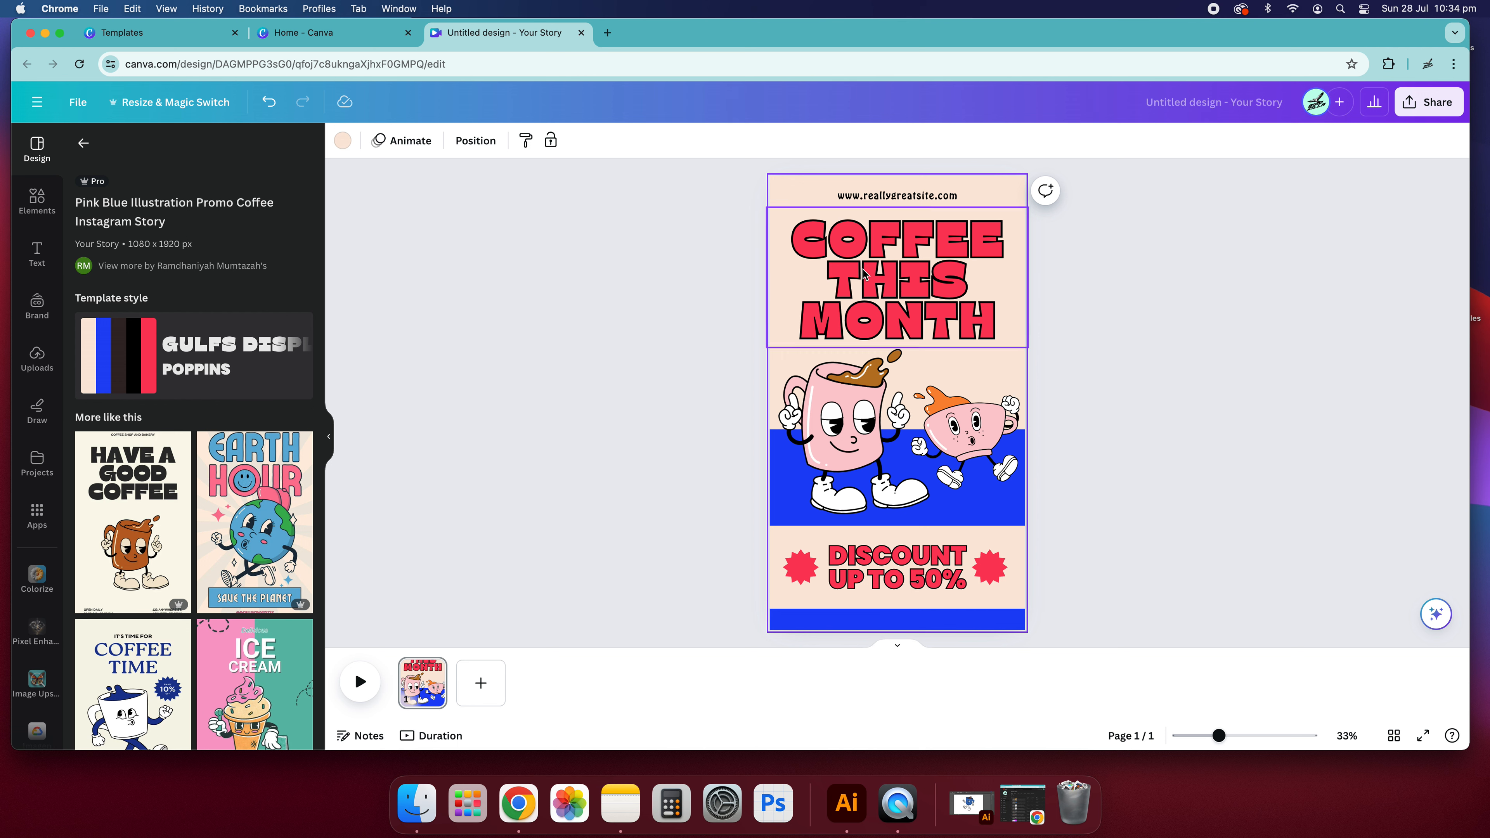
# - Move the "COFFEE THIS MONTH" heading partly off the page's right edge and delete the beige background
pyautogui.moveTo(862, 252); pyautogui.dragTo(1035, 338)
pyautogui.click(738, 235)
pyautogui.click(871, 259)
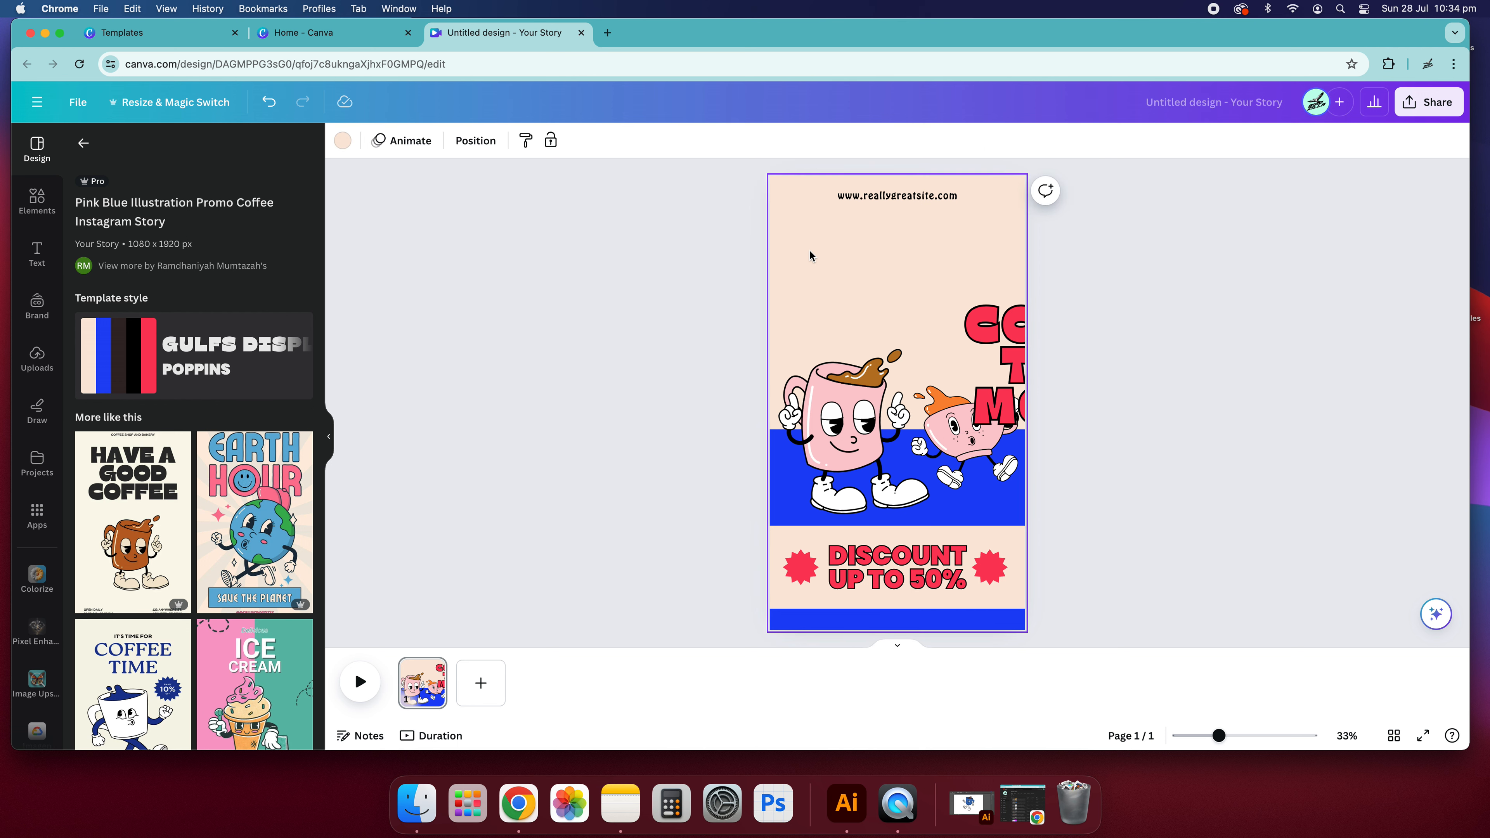
pyautogui.press('BackSpace')
pyautogui.click(745, 233)
pyautogui.click(846, 256)
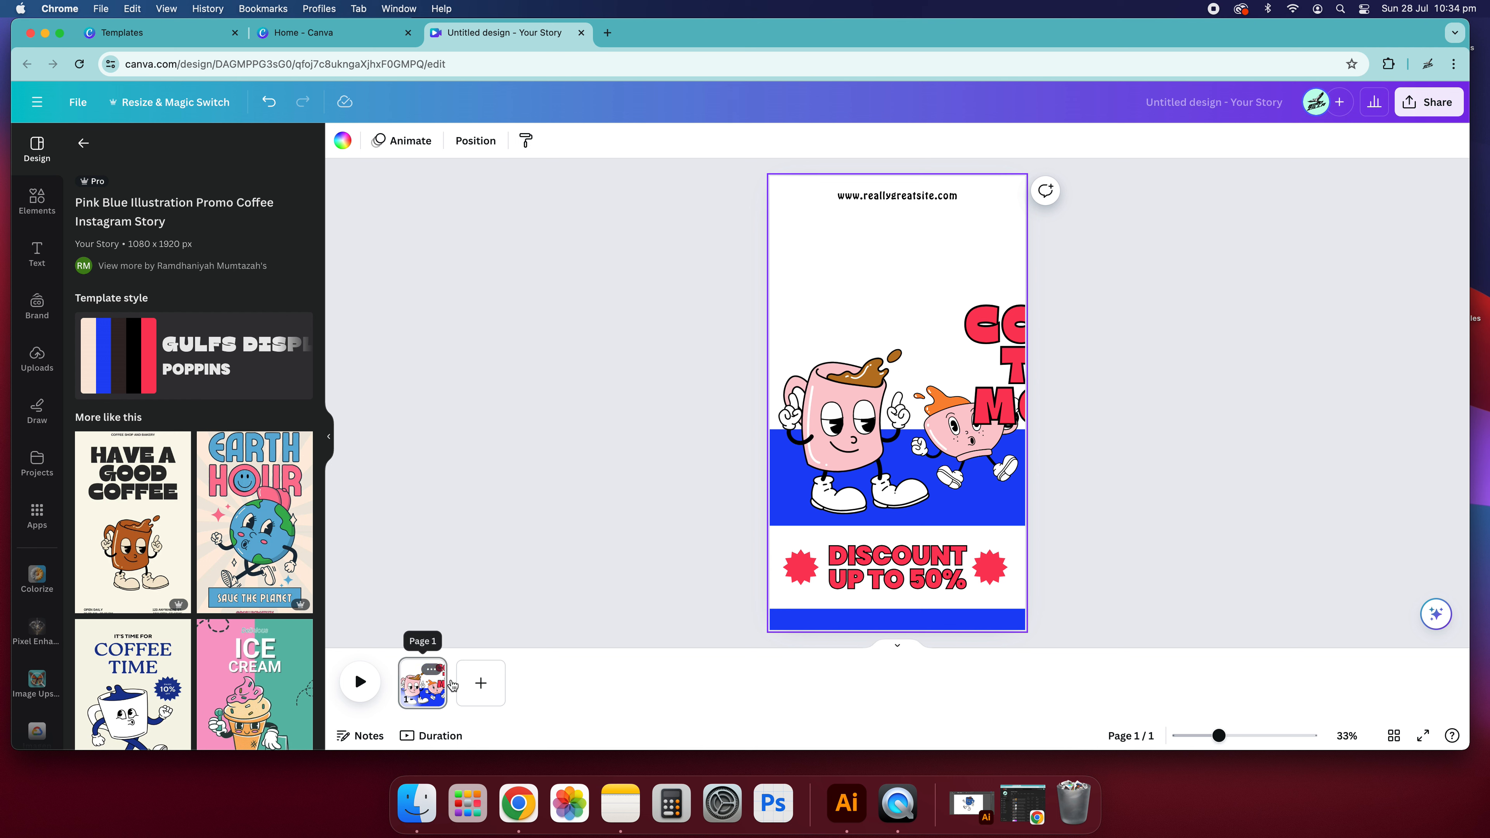
# - Switch the page strip to the duration timeline and move the "COFFEE THIS MONTH" heading back beneath the web address
pyautogui.click(429, 670)
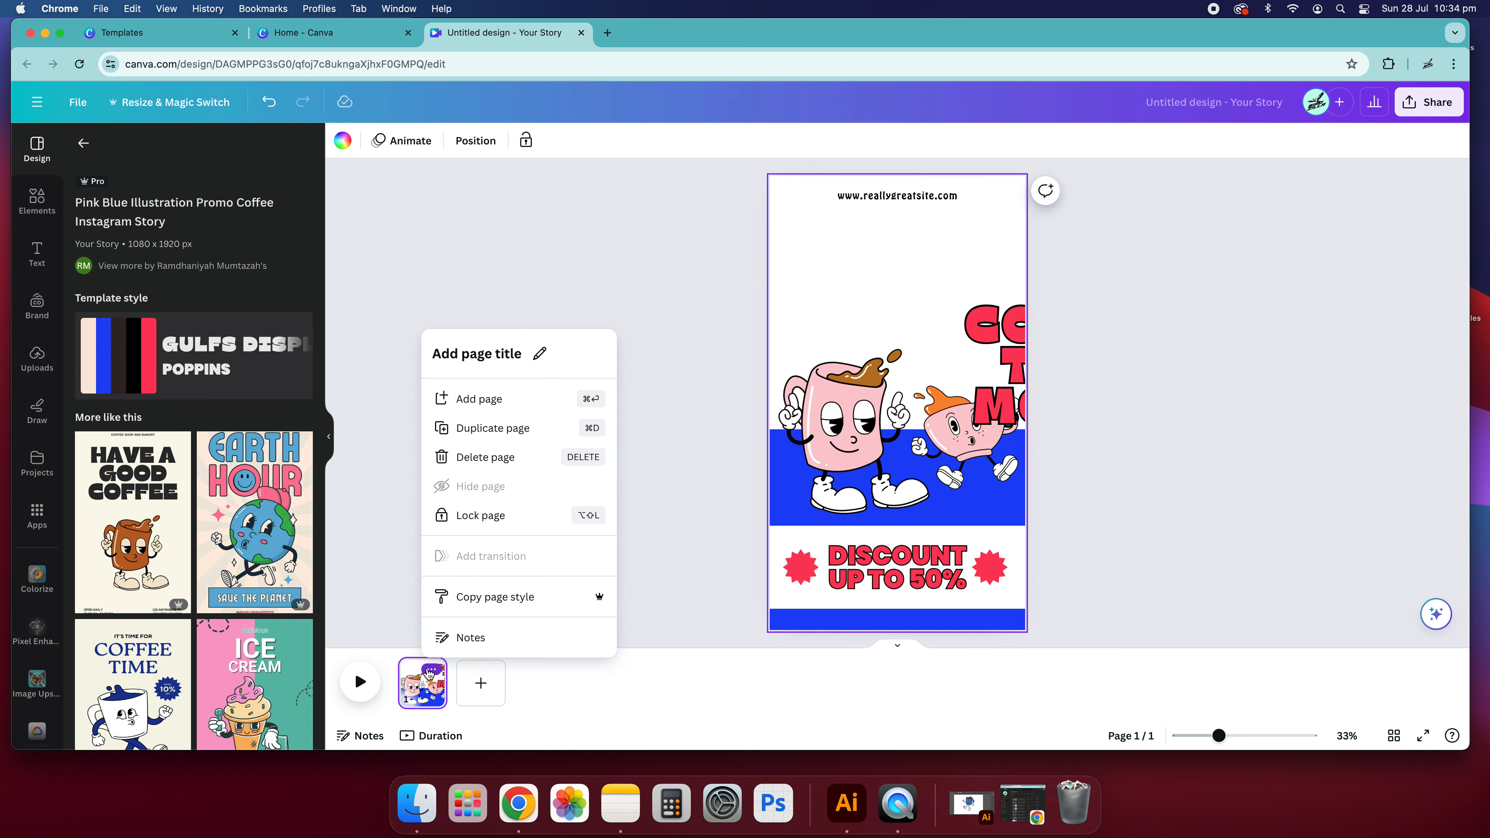
pyautogui.click(439, 738)
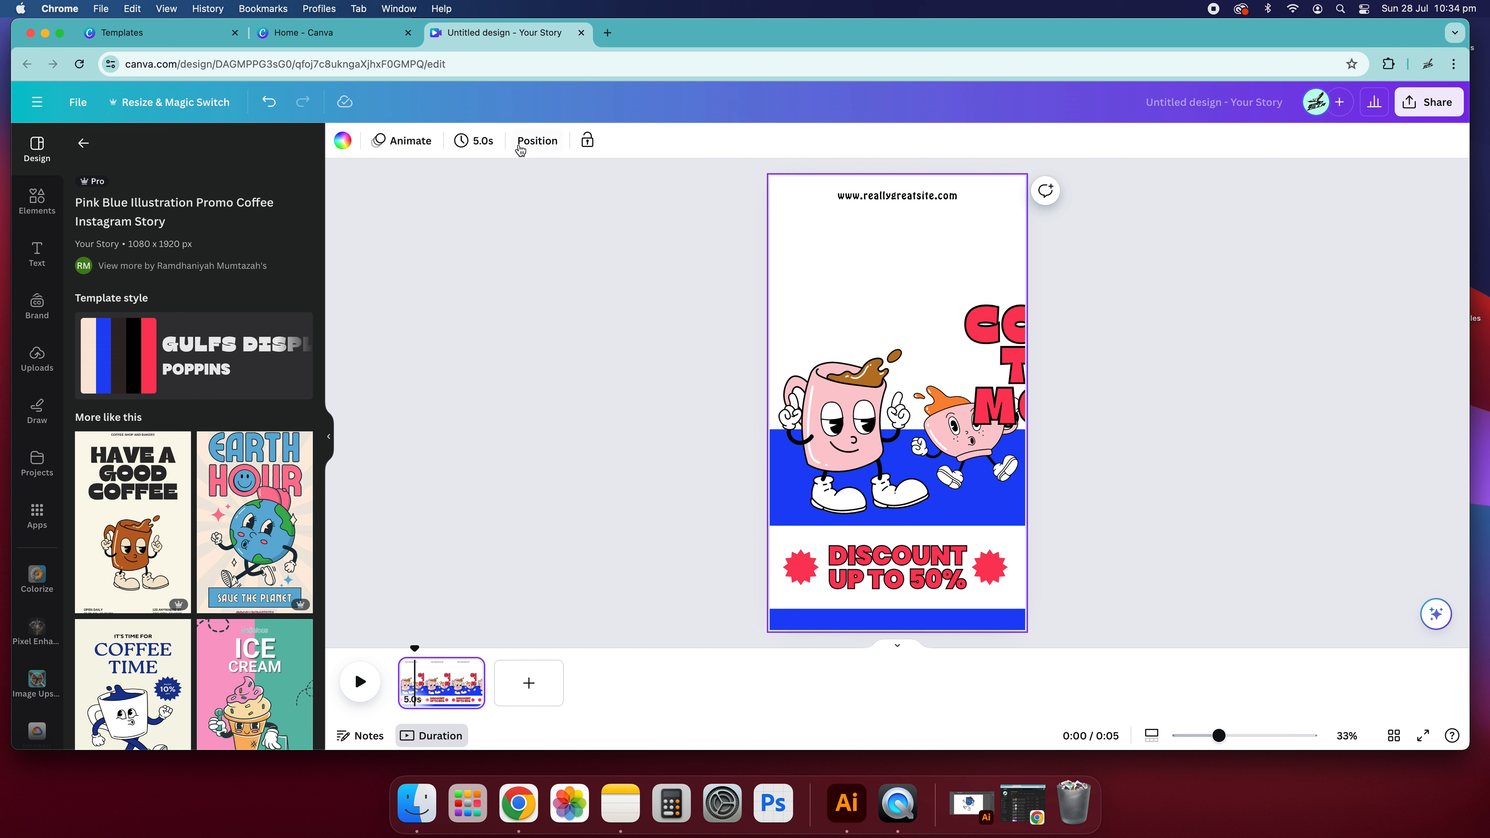
pyautogui.moveTo(1009, 331); pyautogui.dragTo(840, 247)
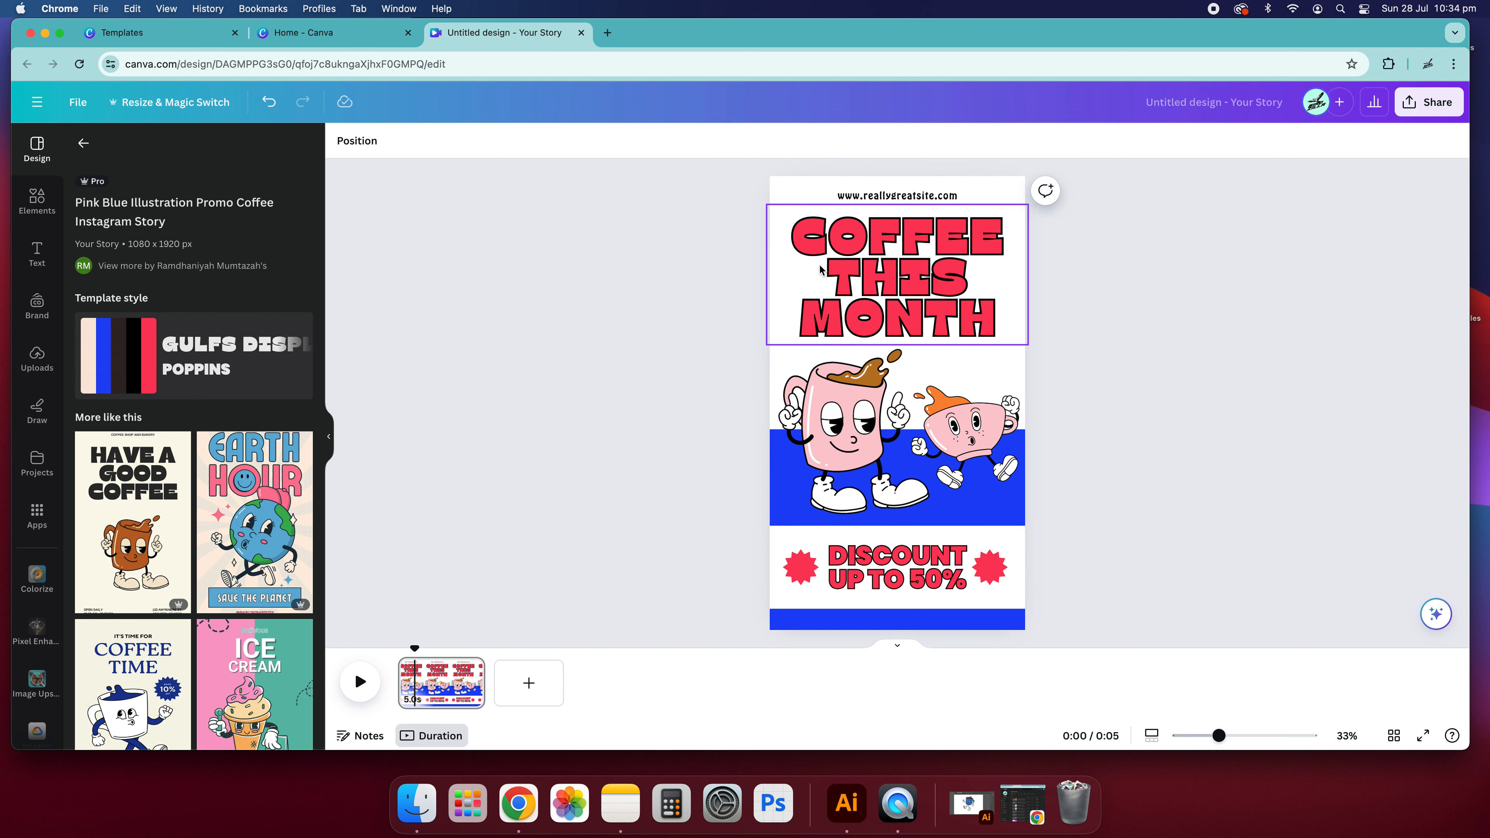
# - Set the page's timing to 7.5 seconds
pyautogui.click(786, 189)
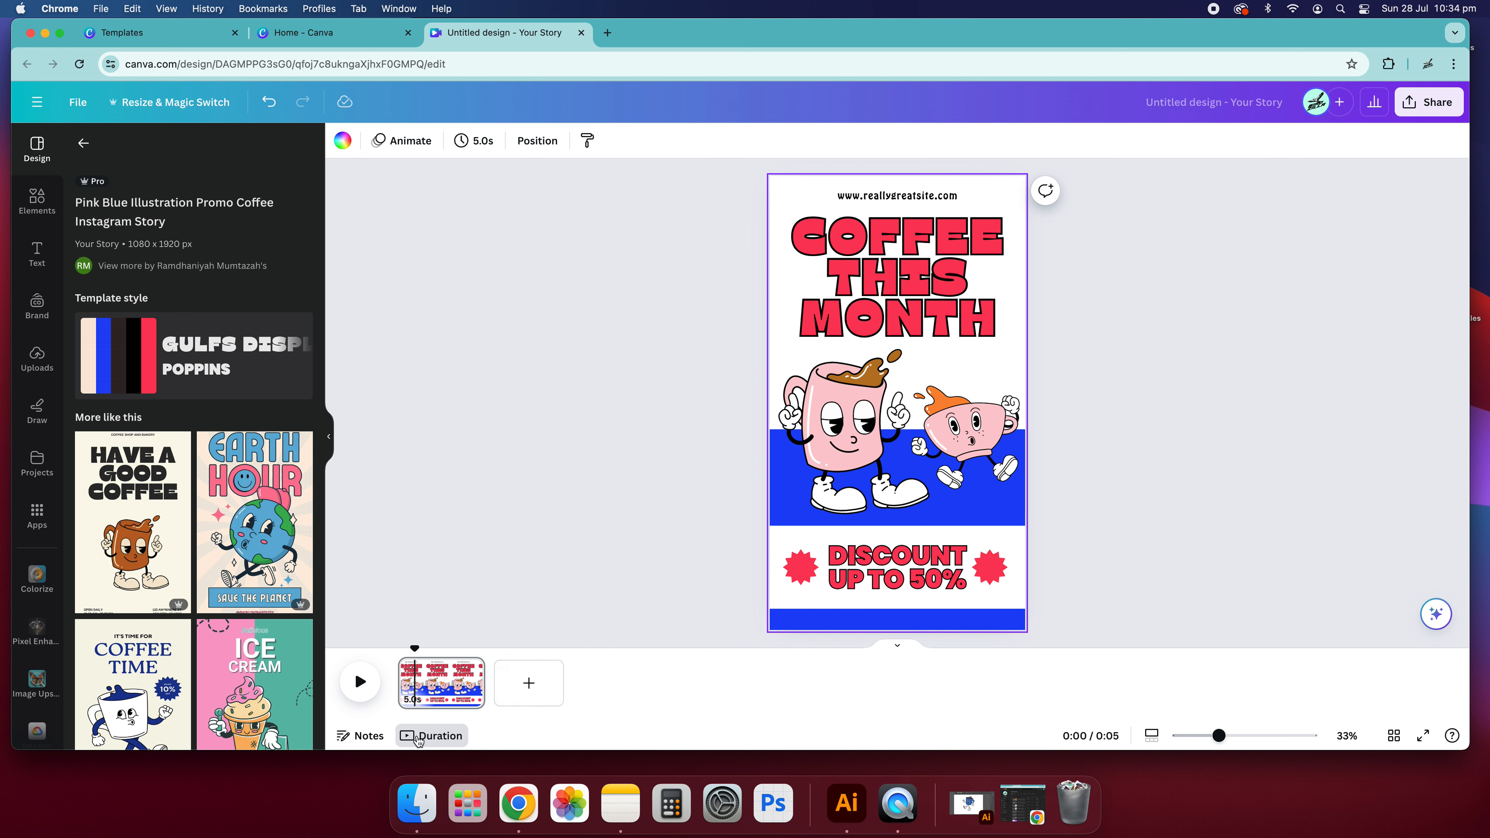
pyautogui.click(477, 141)
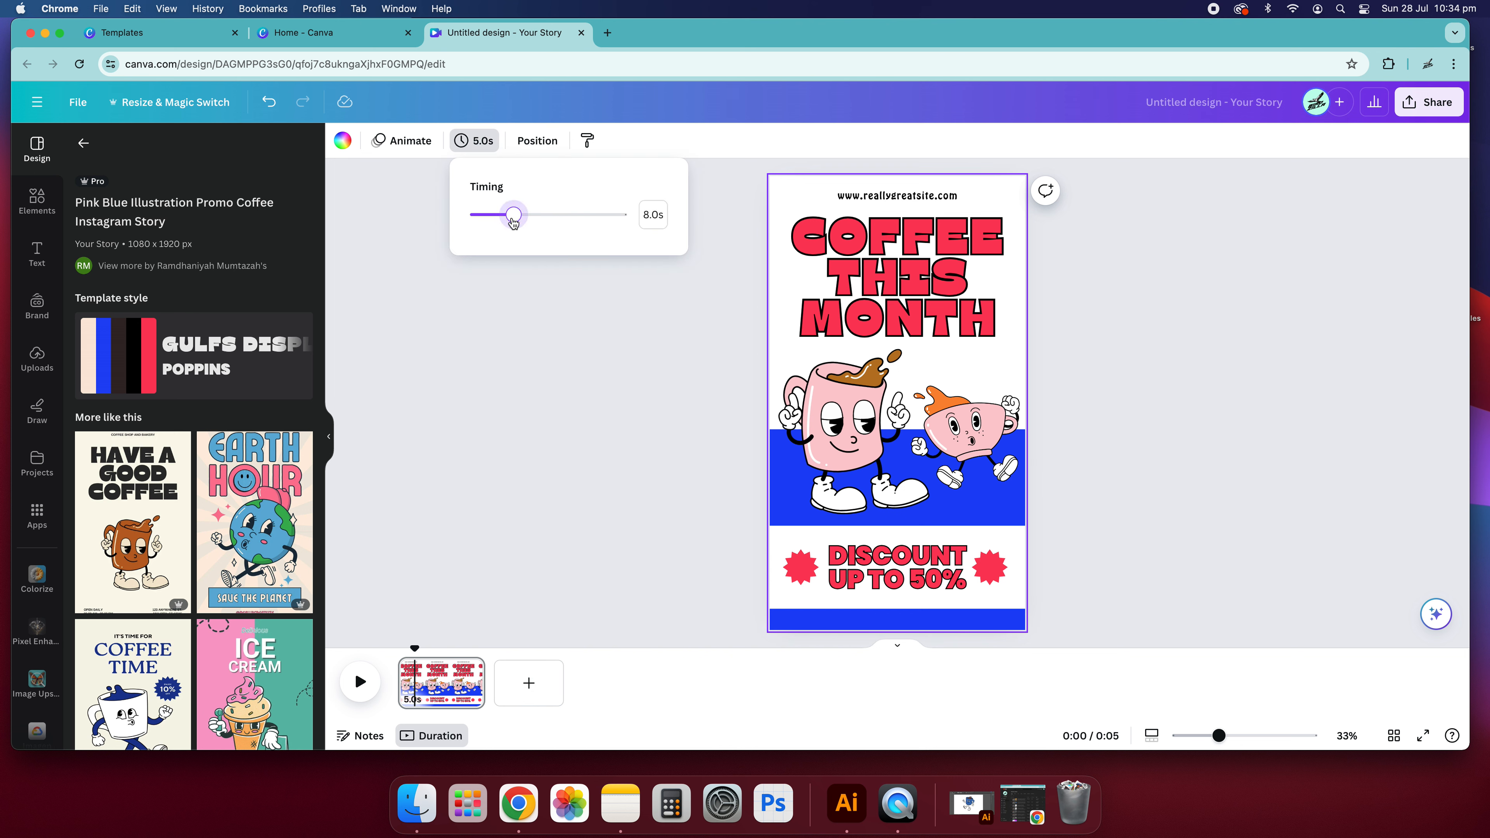
pyautogui.moveTo(513, 216); pyautogui.dragTo(509, 216)
pyautogui.click(812, 207)
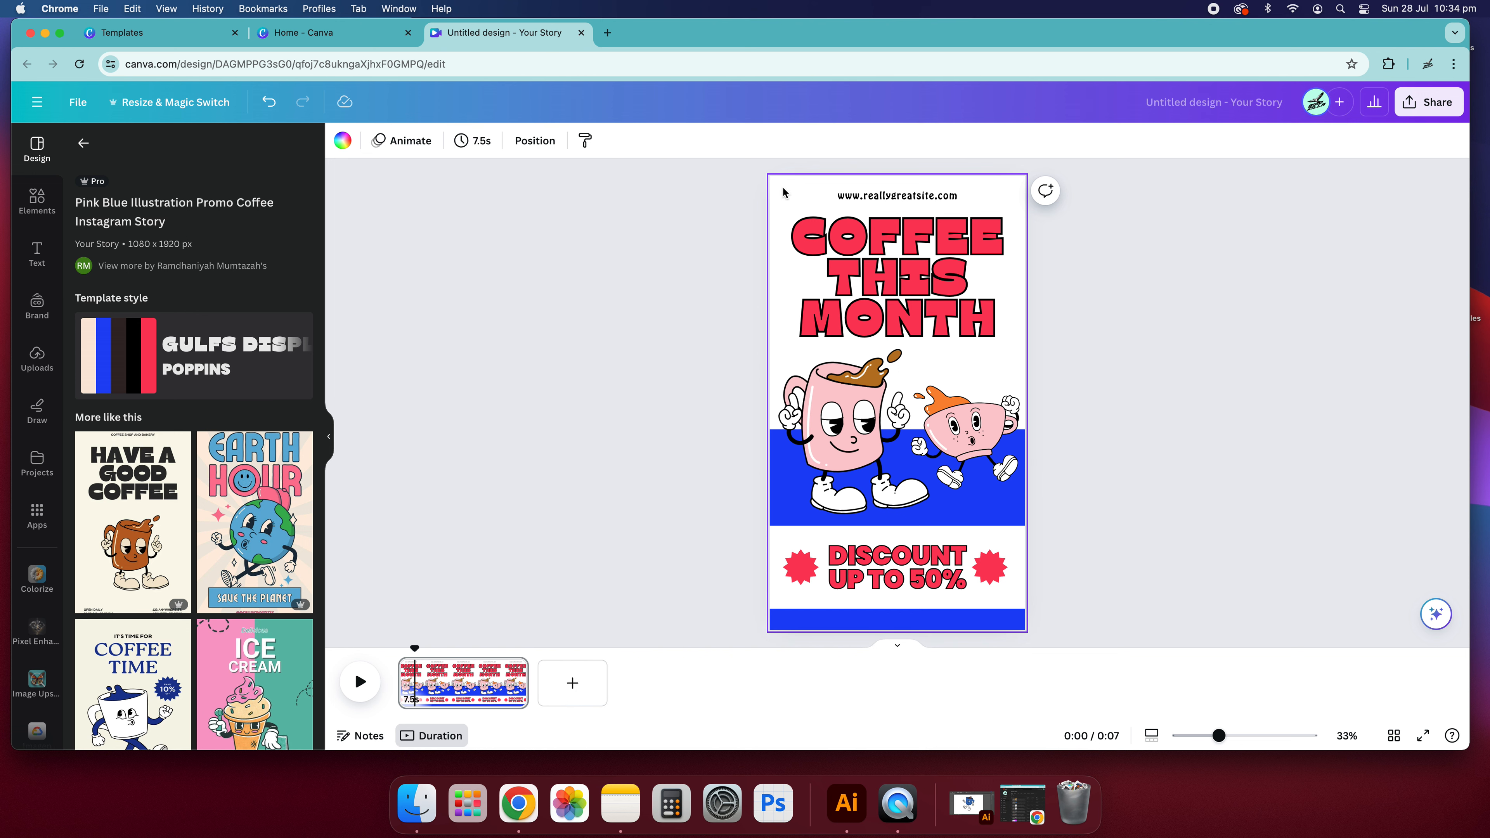
# - Change the page background to the light pink from the document colours
pyautogui.click(343, 141)
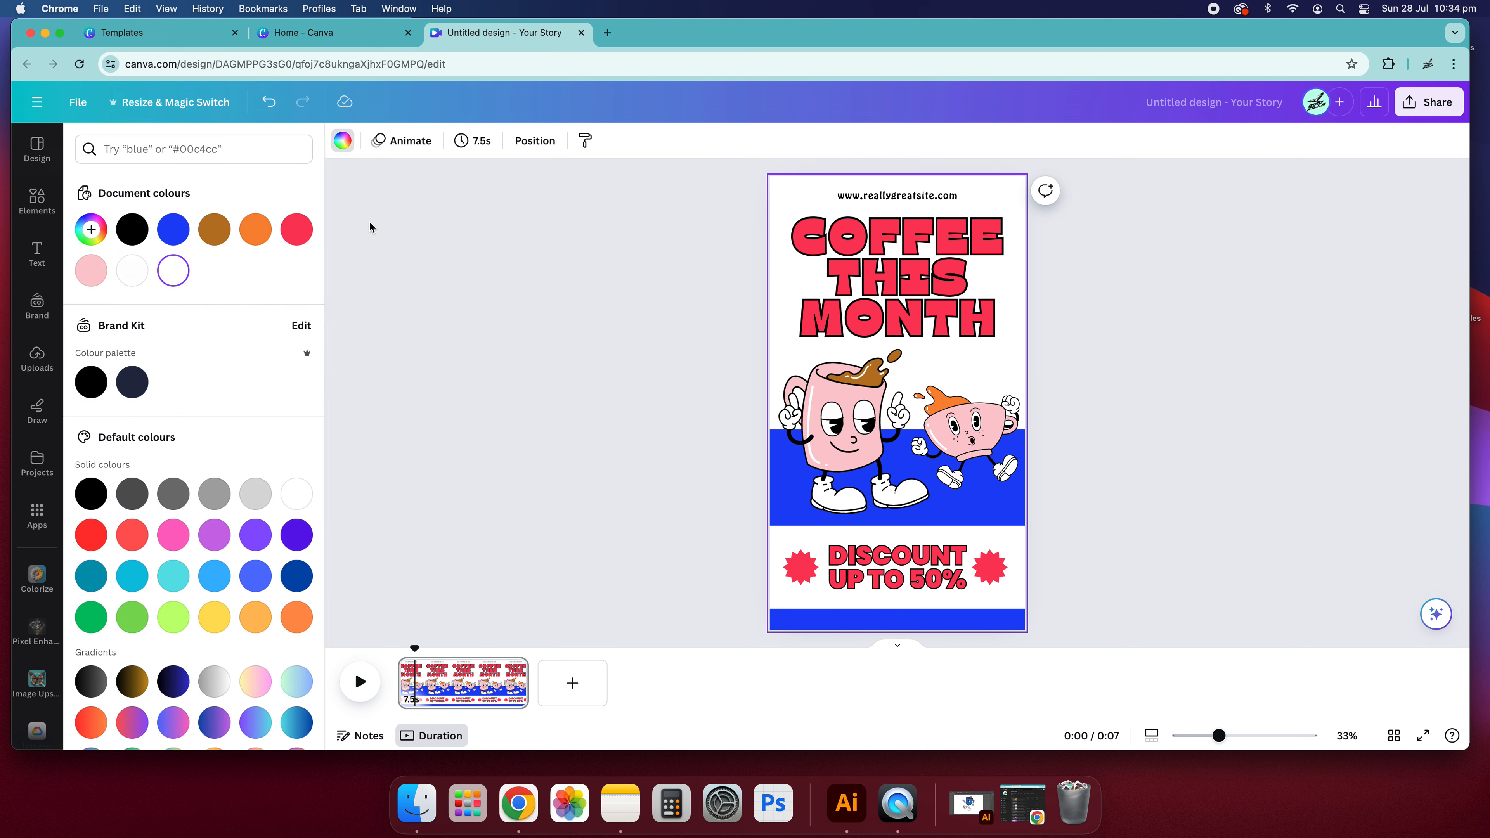
pyautogui.click(93, 273)
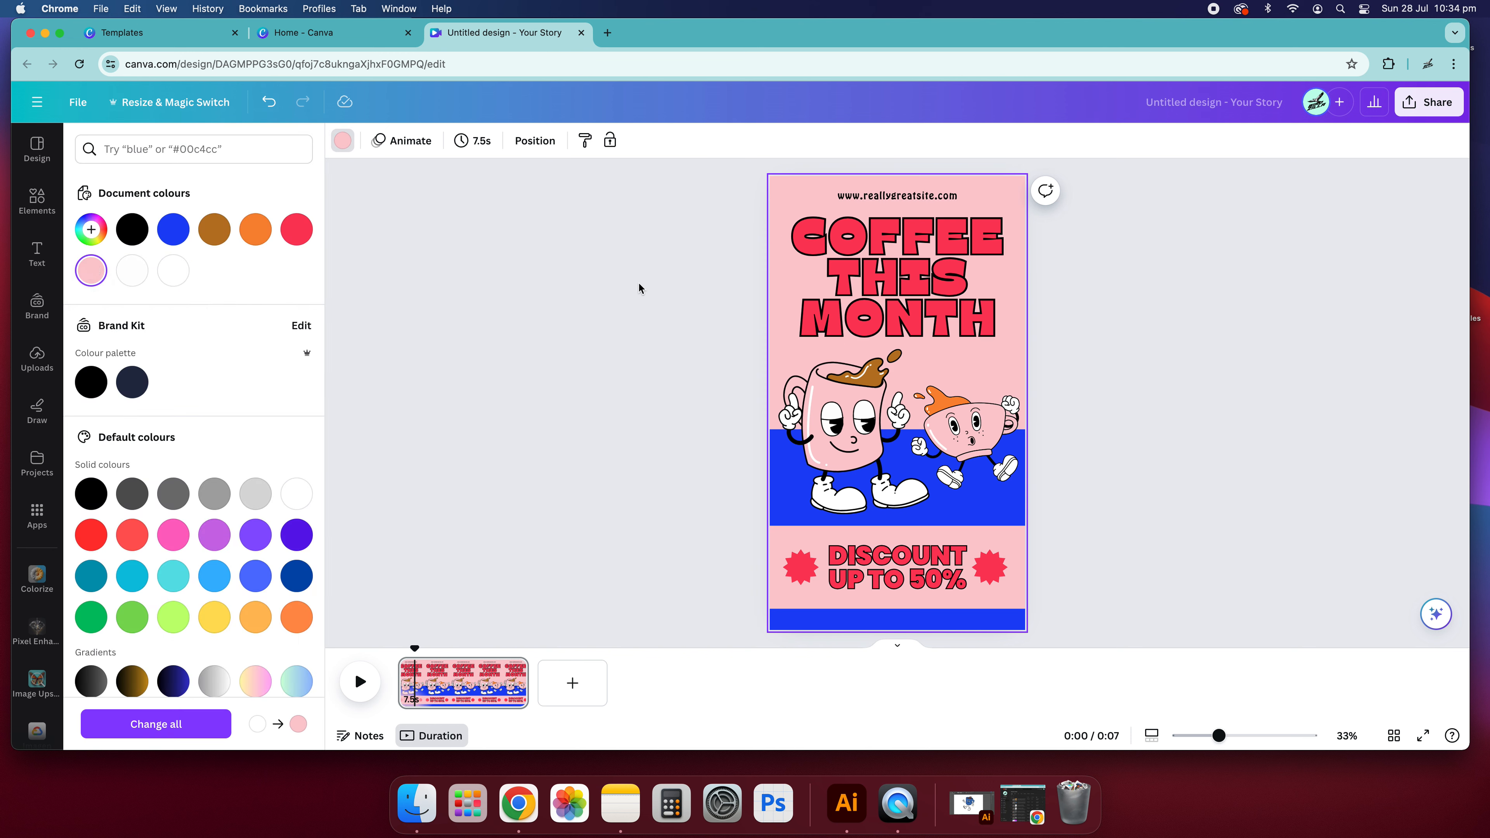
pyautogui.click(639, 286)
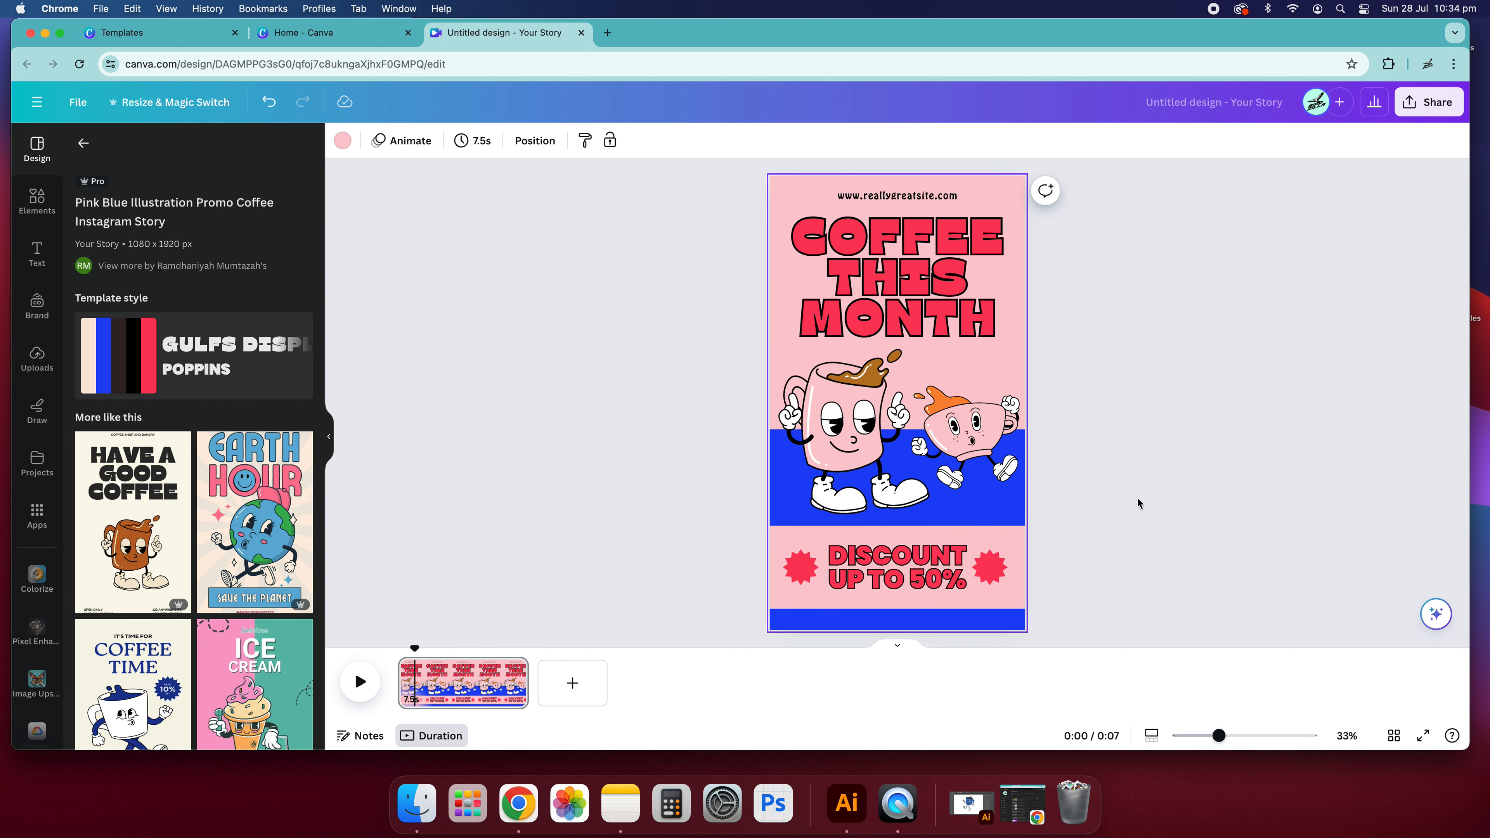
# - Apply the Pop element animation to both red starbursts beside the "DISCOUNT UP TO 50%" text
pyautogui.click(992, 565)
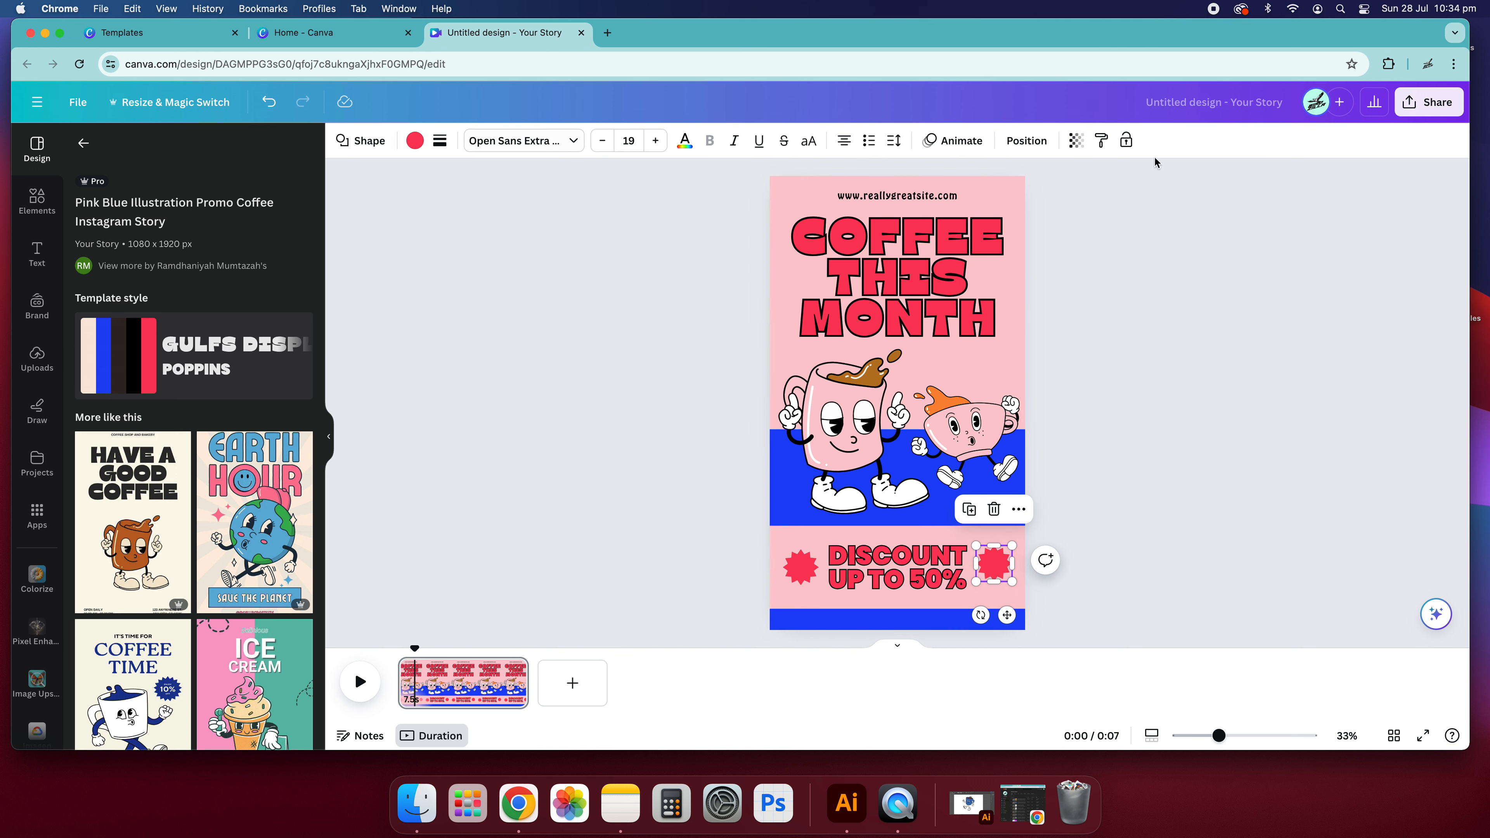
pyautogui.click(956, 141)
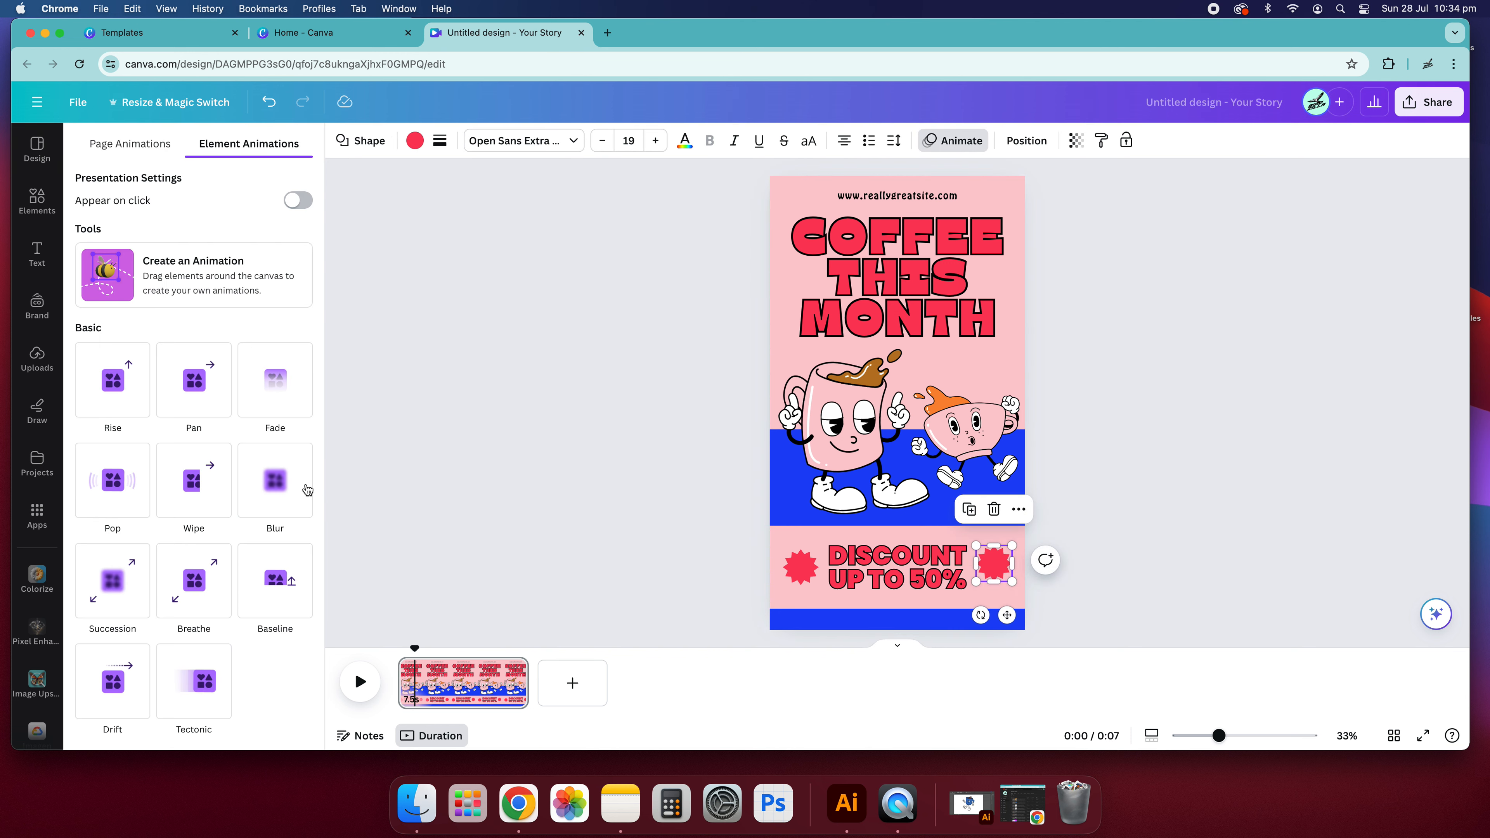
pyautogui.click(107, 474)
pyautogui.press('Tab')
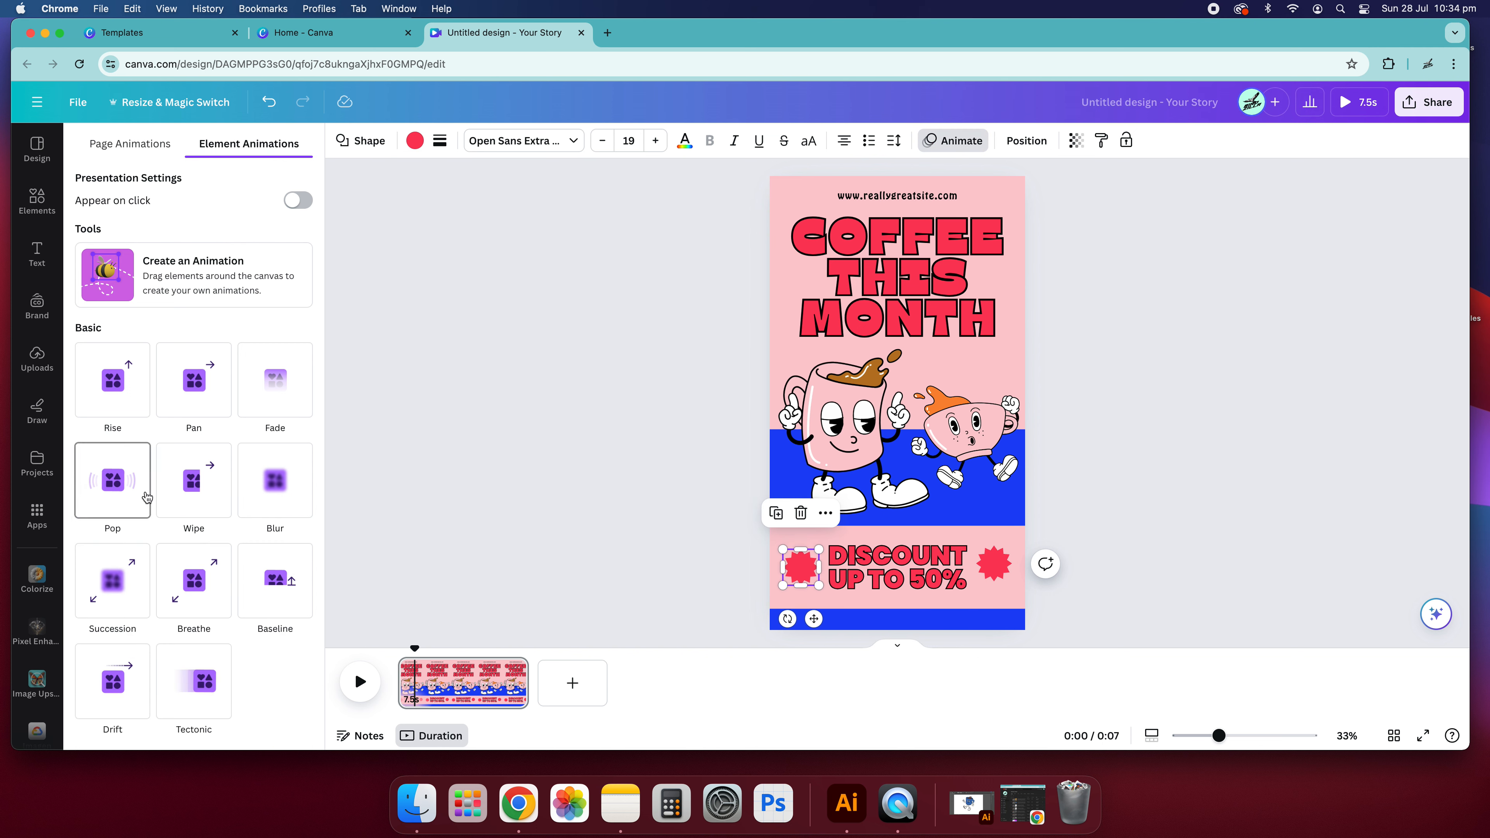
pyautogui.click(147, 497)
# - Play the page to preview the starburst animations, stop the playback and leave nothing selected
pyautogui.click(360, 682)
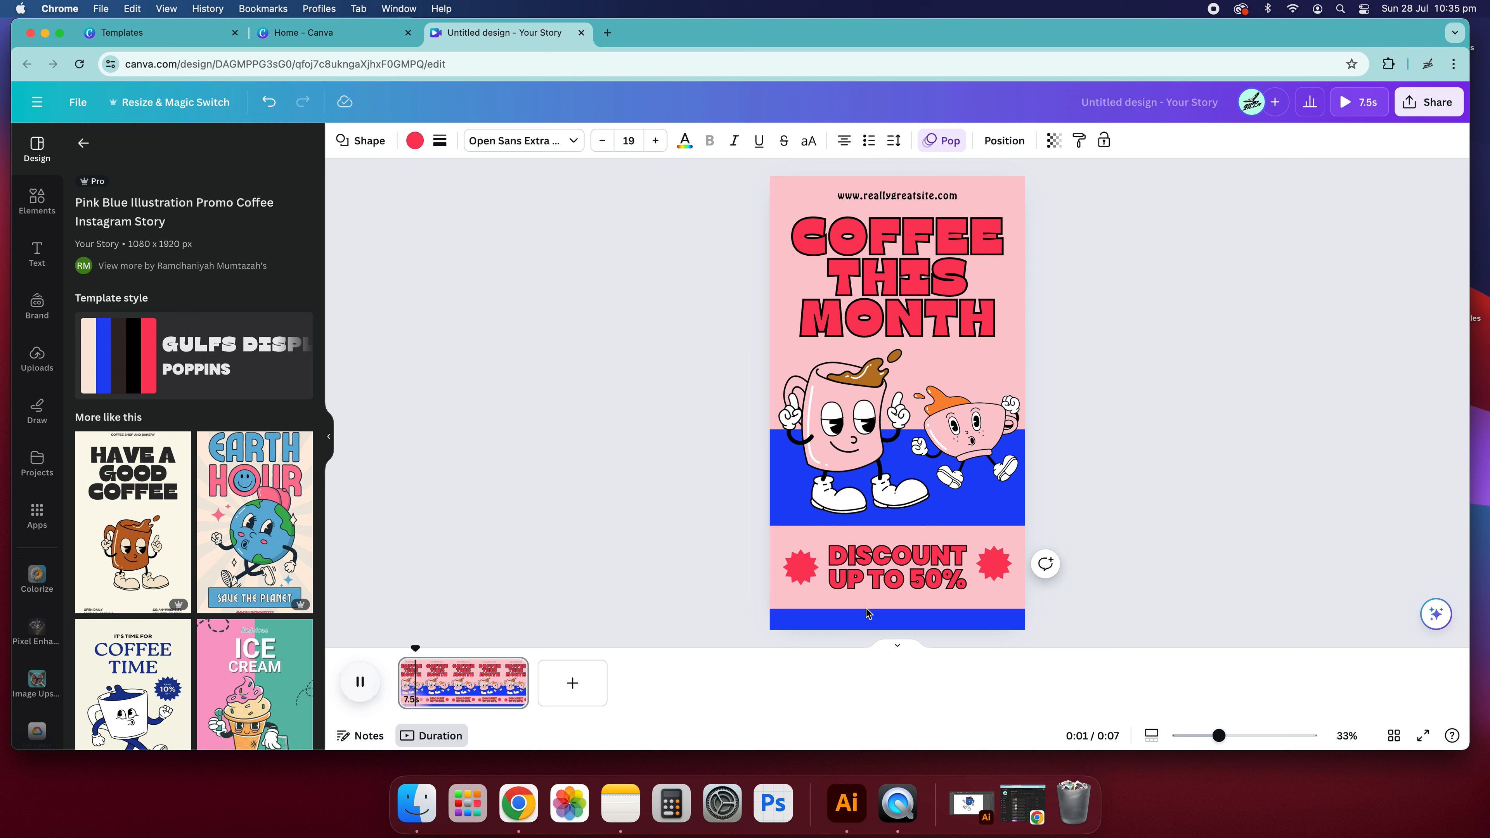
pyautogui.click(1010, 405)
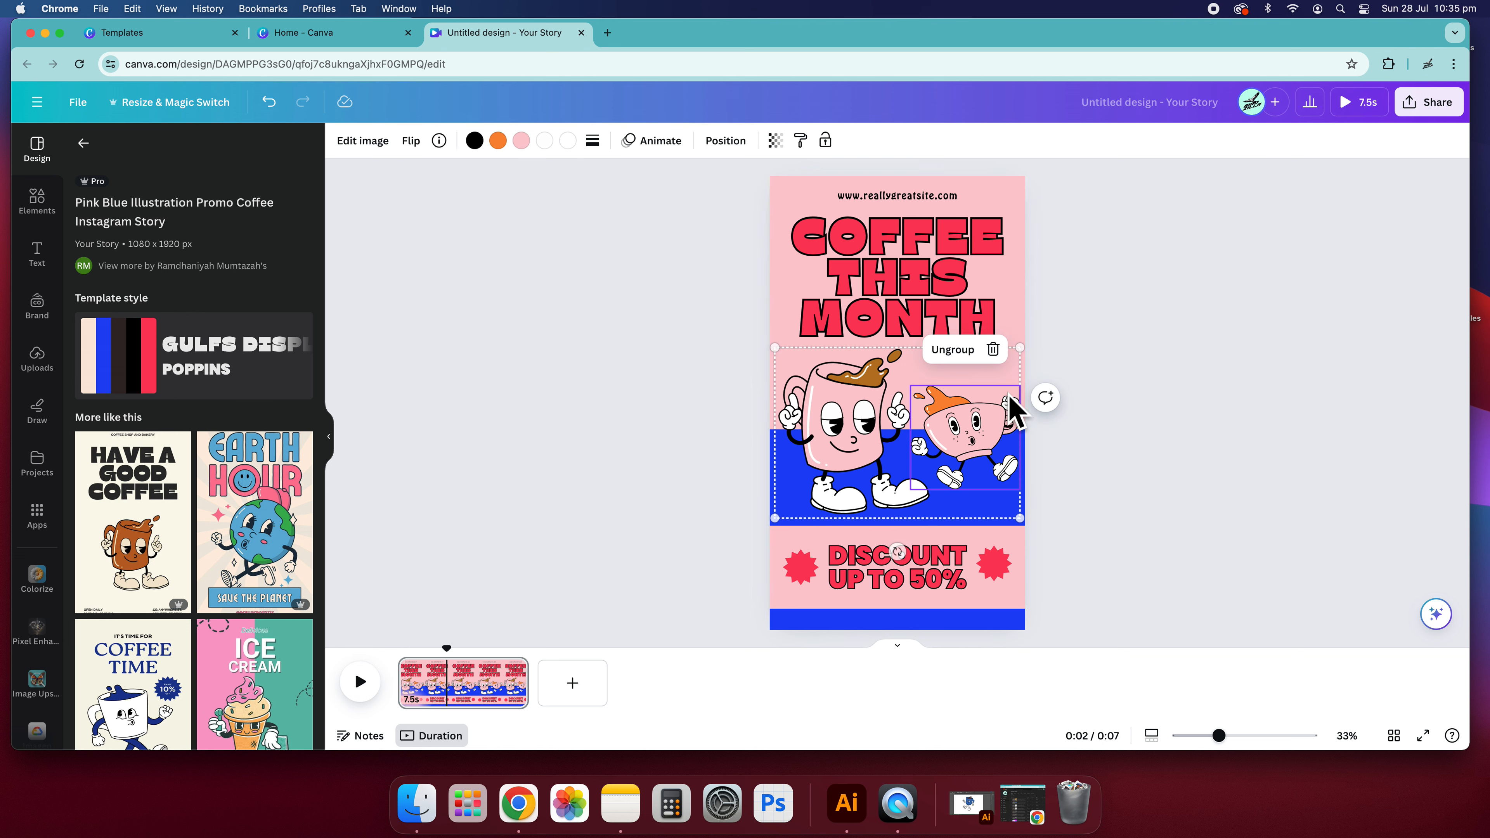
pyautogui.click(1141, 432)
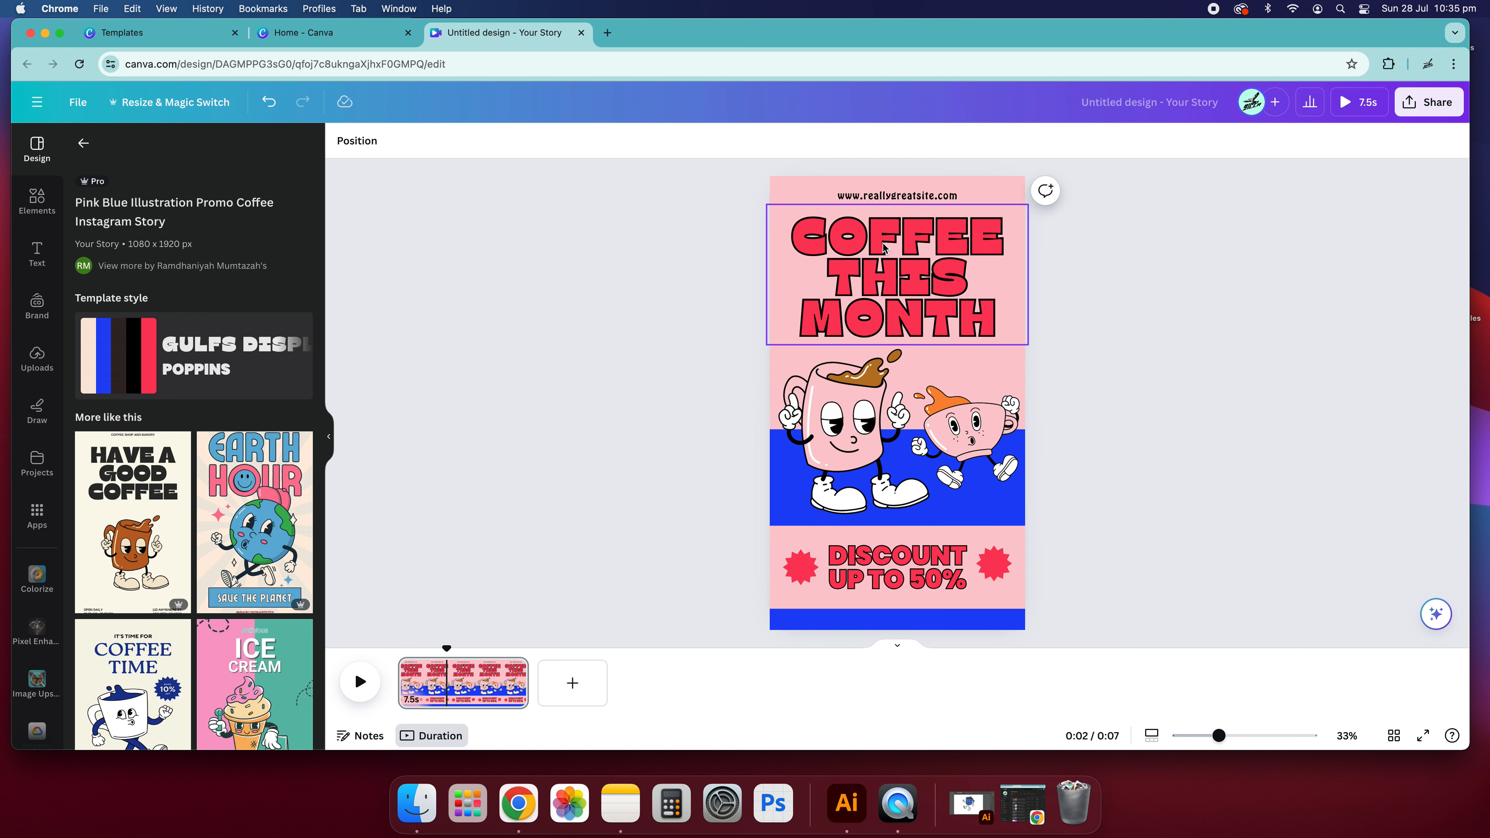